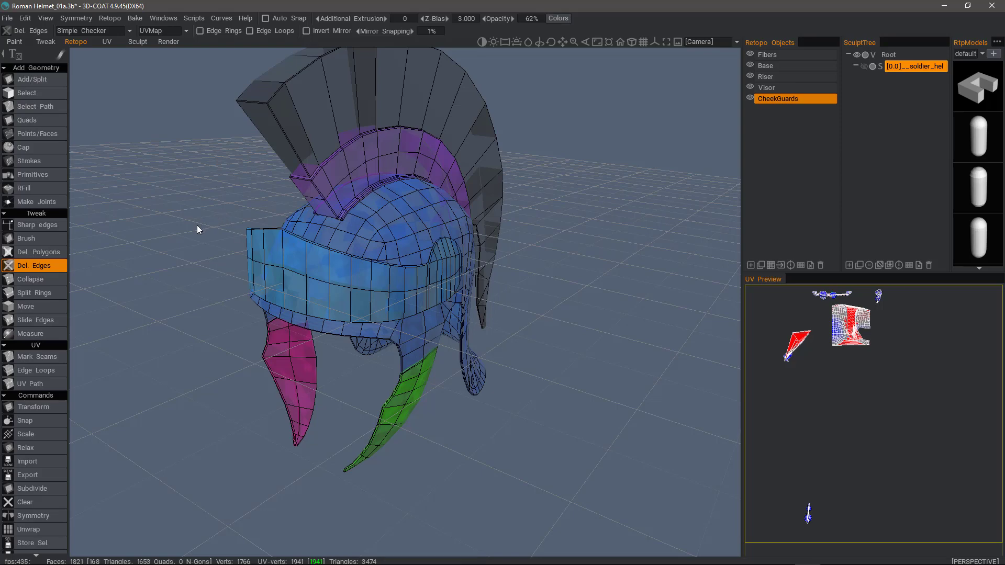
Duplicate the CheekGuards retopo object without snapping it to the reference mesh, and hide the original.
drag(180, 242, 284, 201)
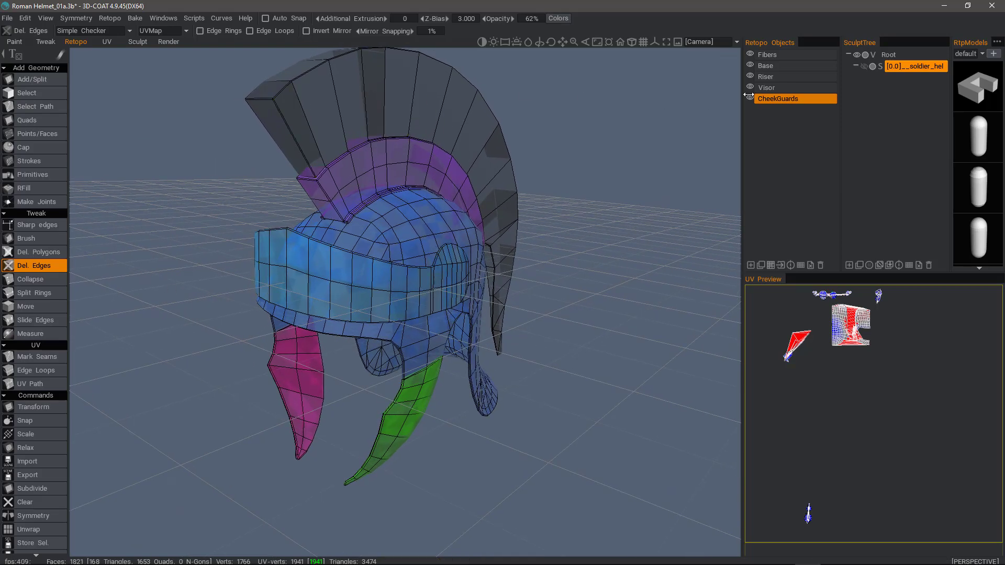
click(761, 266)
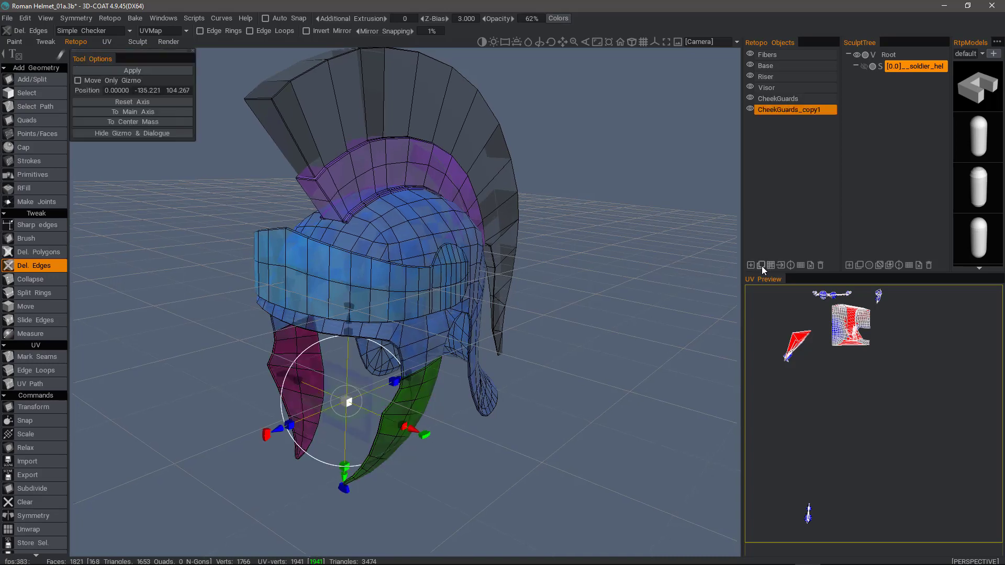
click(750, 99)
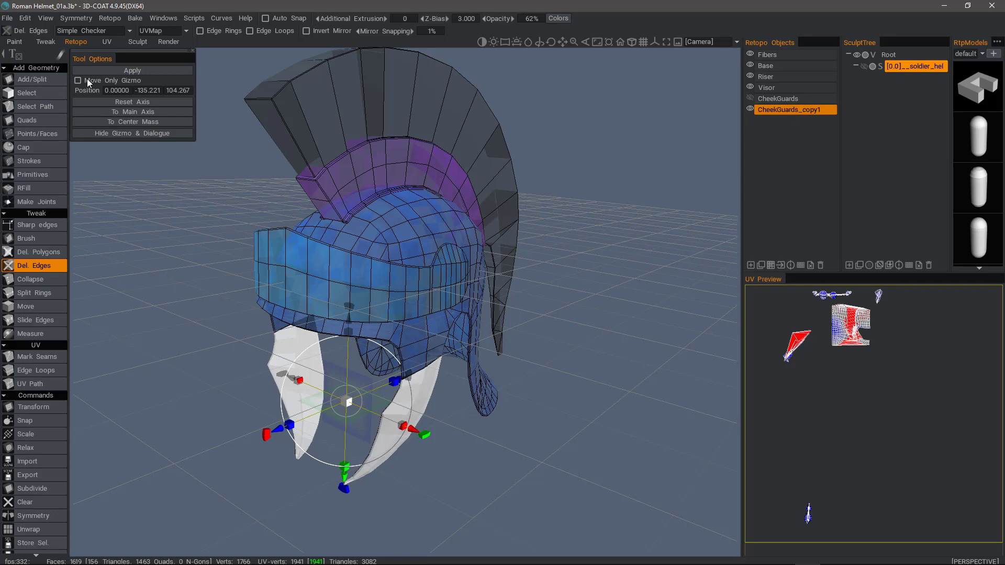
click(126, 71)
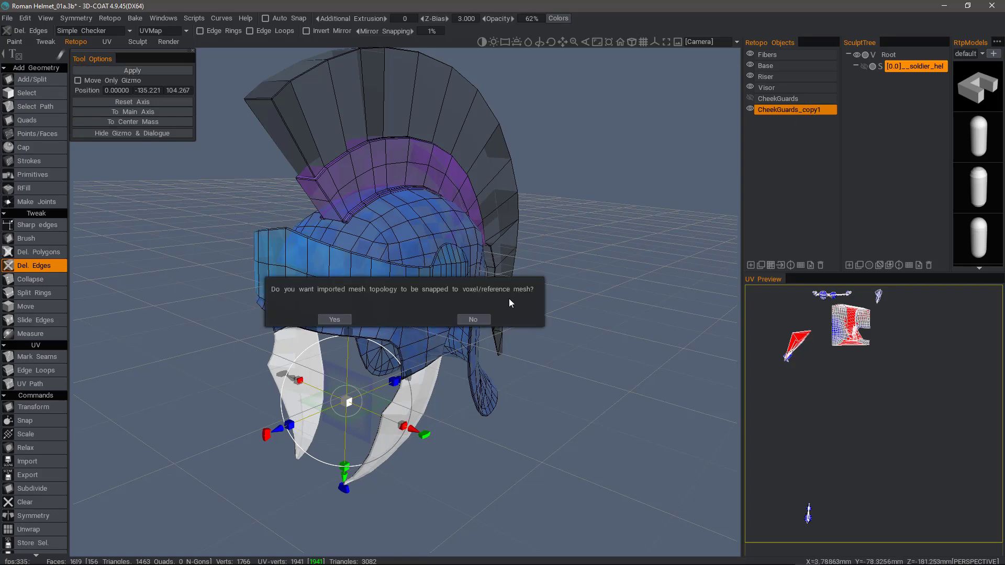
click(473, 319)
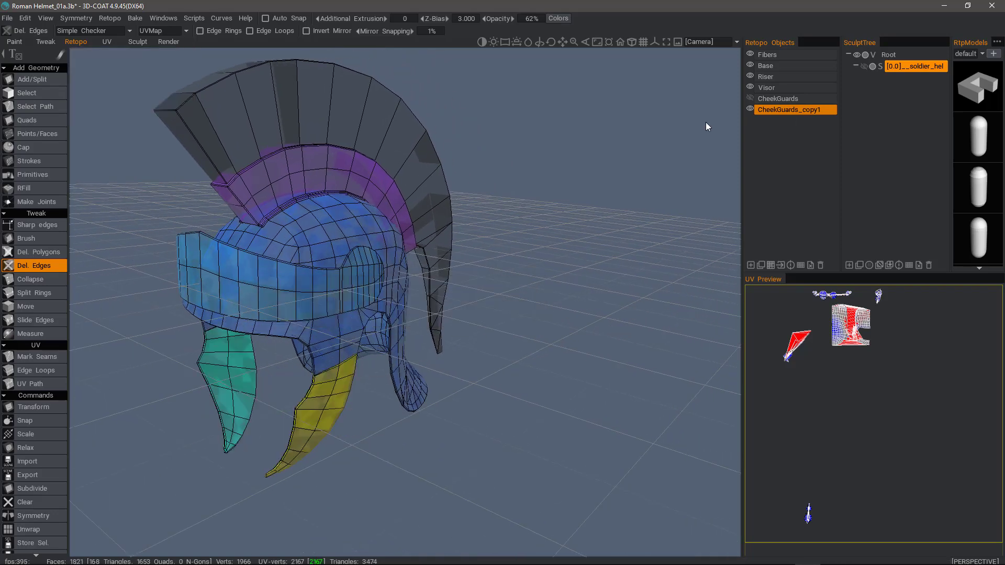
Duplicate the Visor retopo object without snapping and place the copy directly below the original in the object list.
click(771, 88)
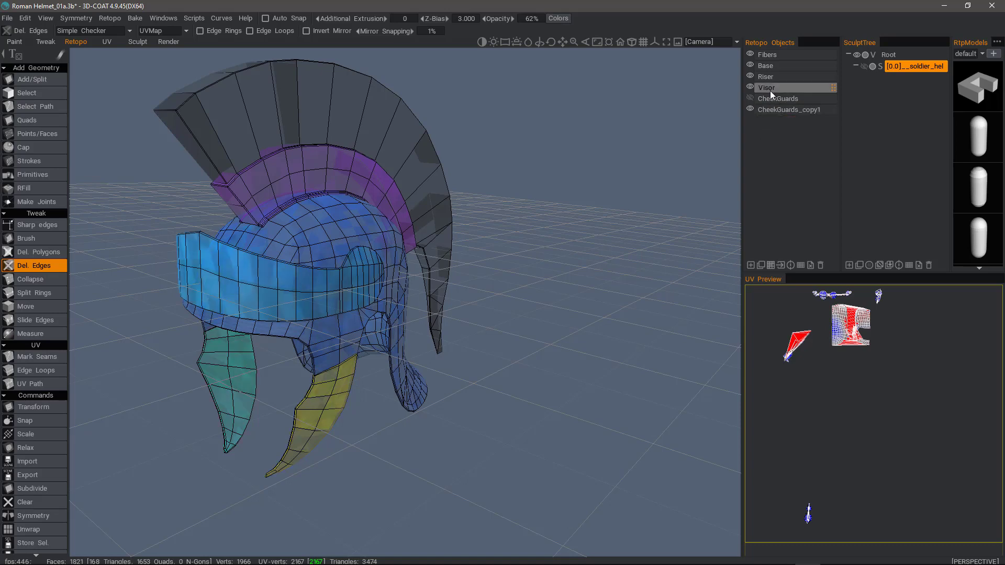
click(761, 265)
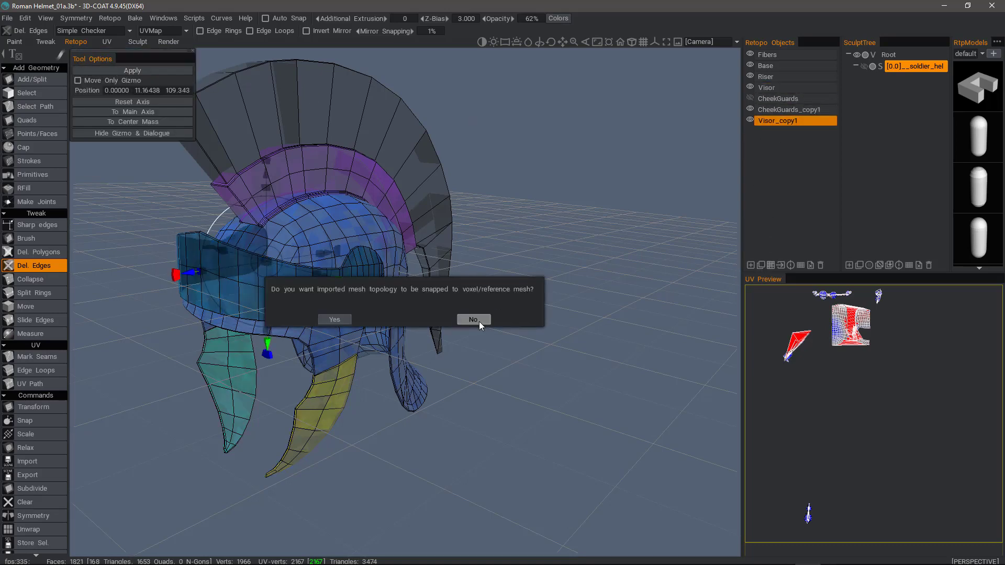
click(473, 319)
click(829, 120)
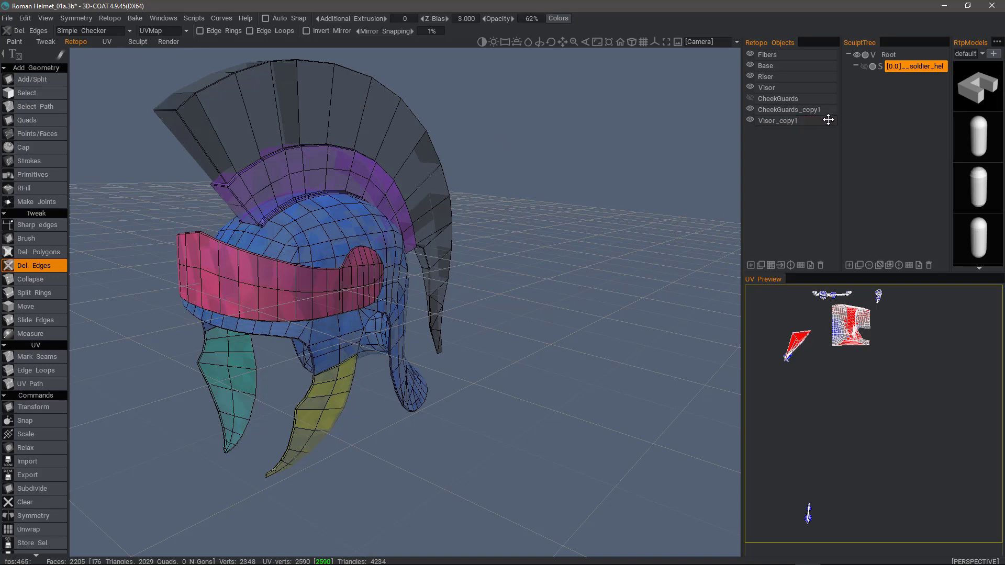
drag(828, 120, 825, 94)
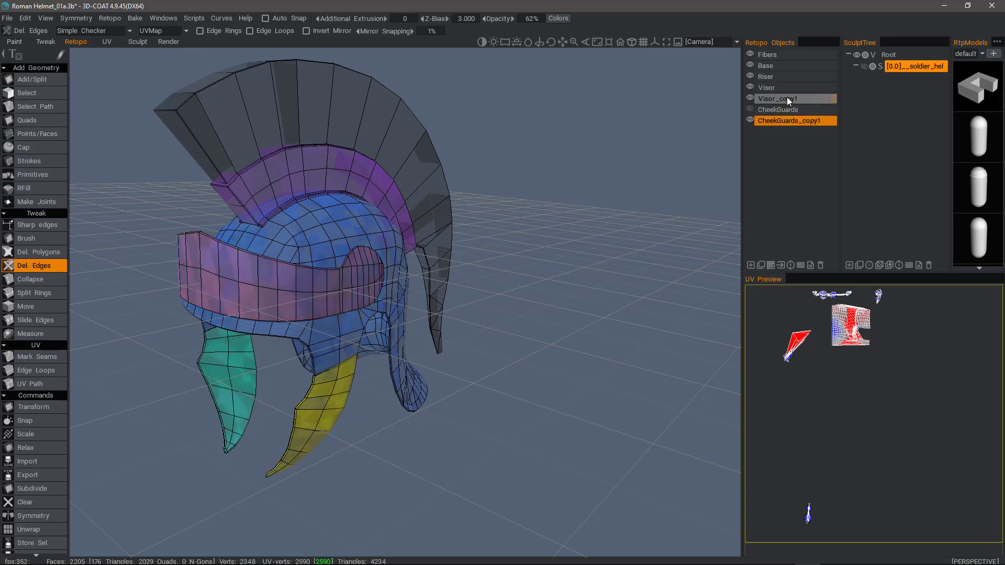
Hide Visor, Visor_copy1 and CheekGuards_copy1.
click(750, 99)
click(750, 120)
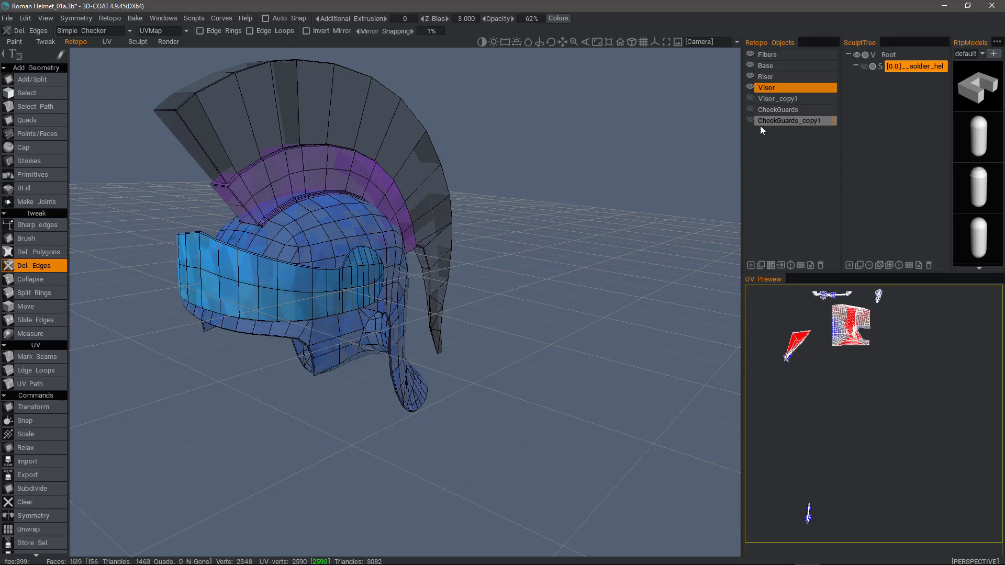
click(750, 87)
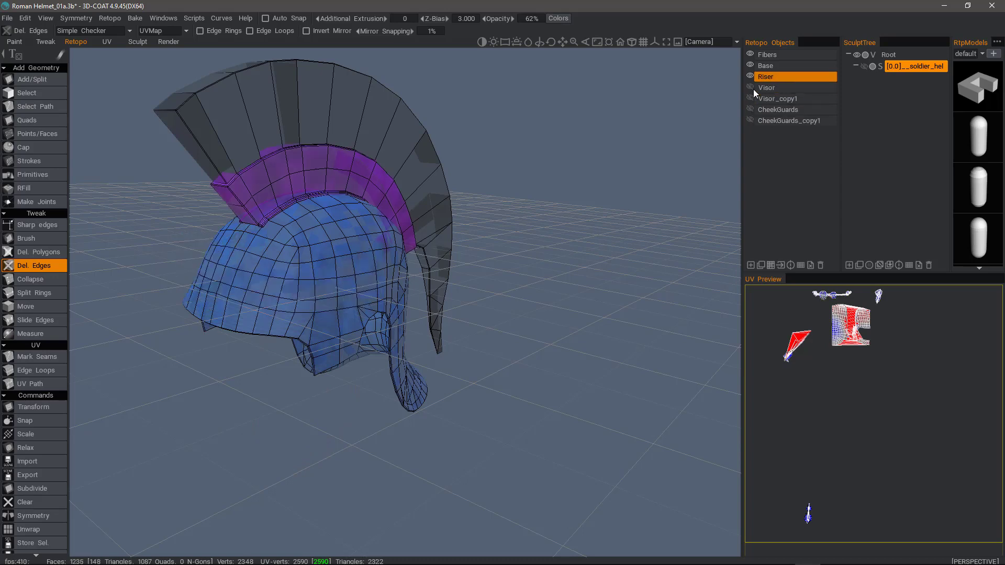
Duplicate the Riser object without snapping, directly below the original in the object list, and hide both versions.
click(761, 266)
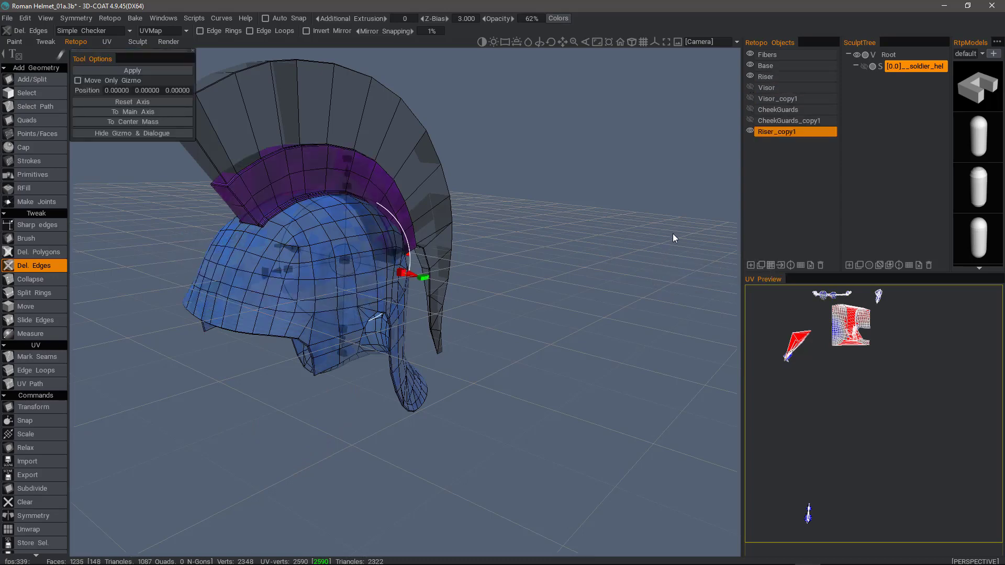
key(Return)
click(473, 320)
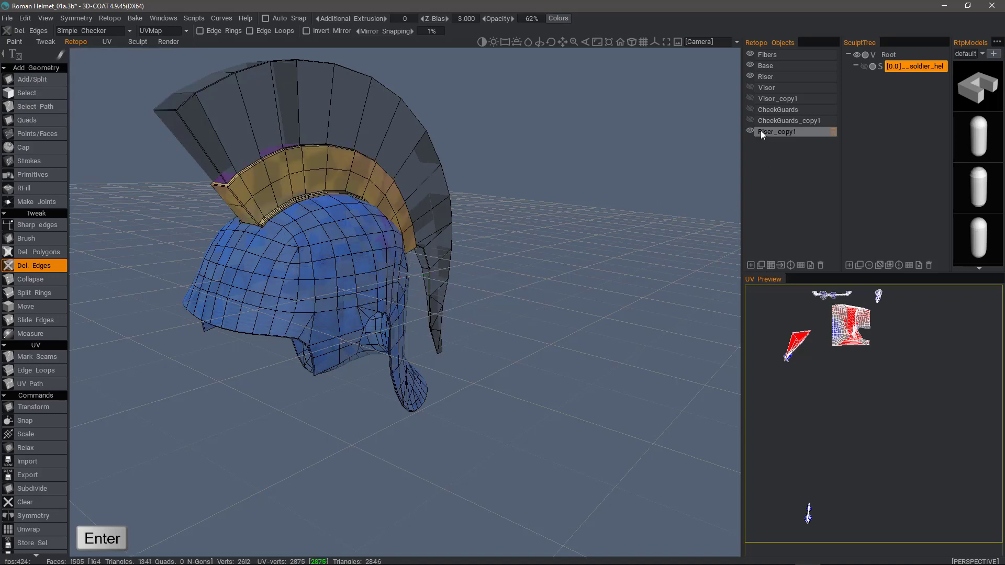
drag(829, 131, 828, 82)
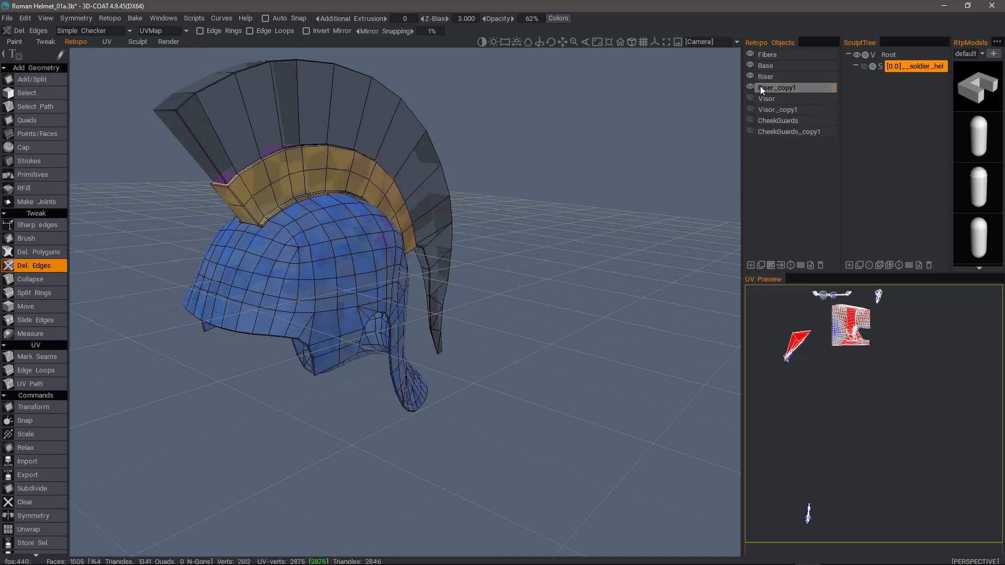
click(750, 87)
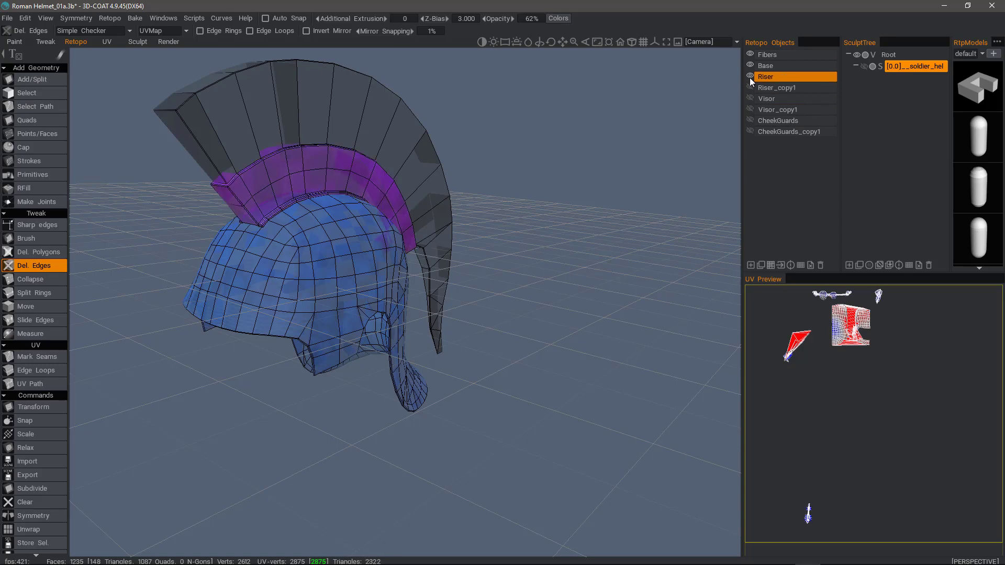
click(750, 76)
Duplicate the Base object without snapping, directly below the original in the object list, and hide both versions.
click(767, 65)
click(771, 67)
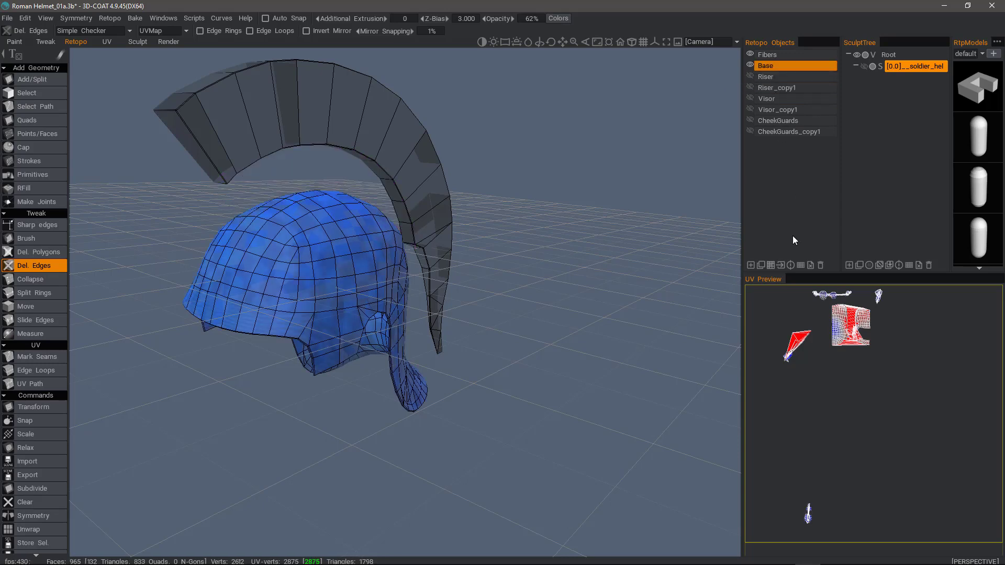
click(762, 266)
key(Return)
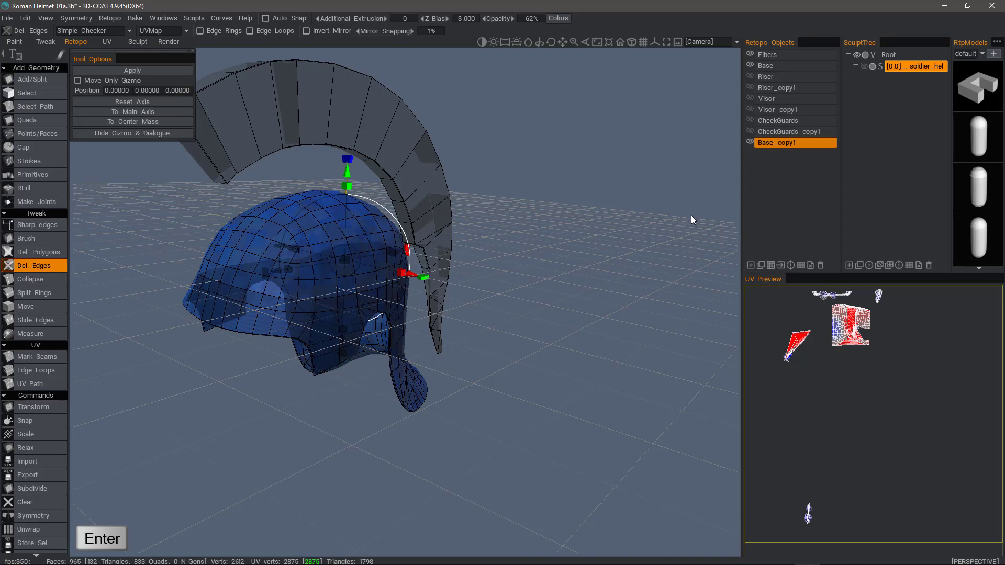
click(473, 319)
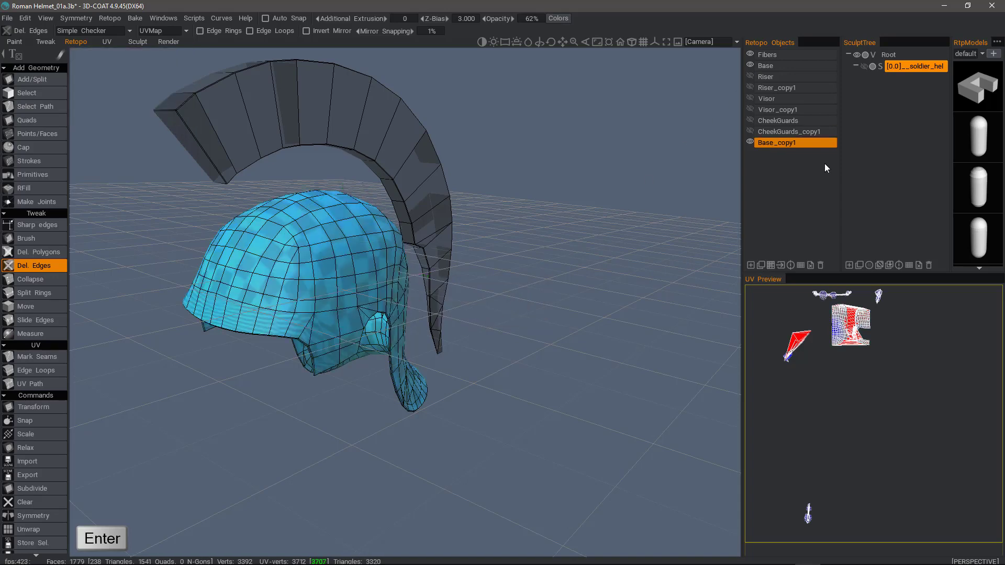
drag(829, 143, 821, 73)
click(750, 77)
click(750, 65)
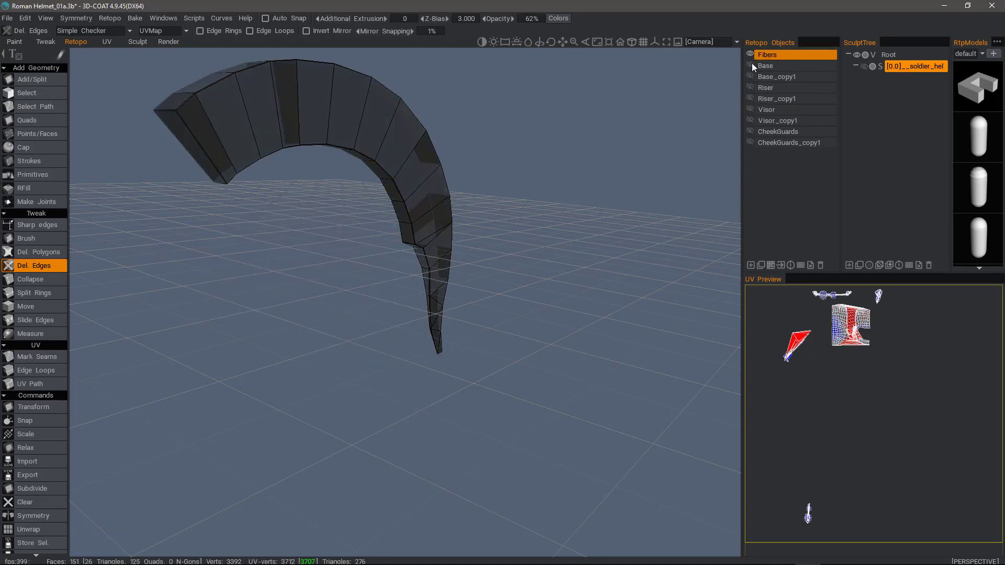
Duplicate the Fibers object without snapping, directly below the original in the object list, and hide only the original.
click(800, 56)
click(800, 57)
click(762, 267)
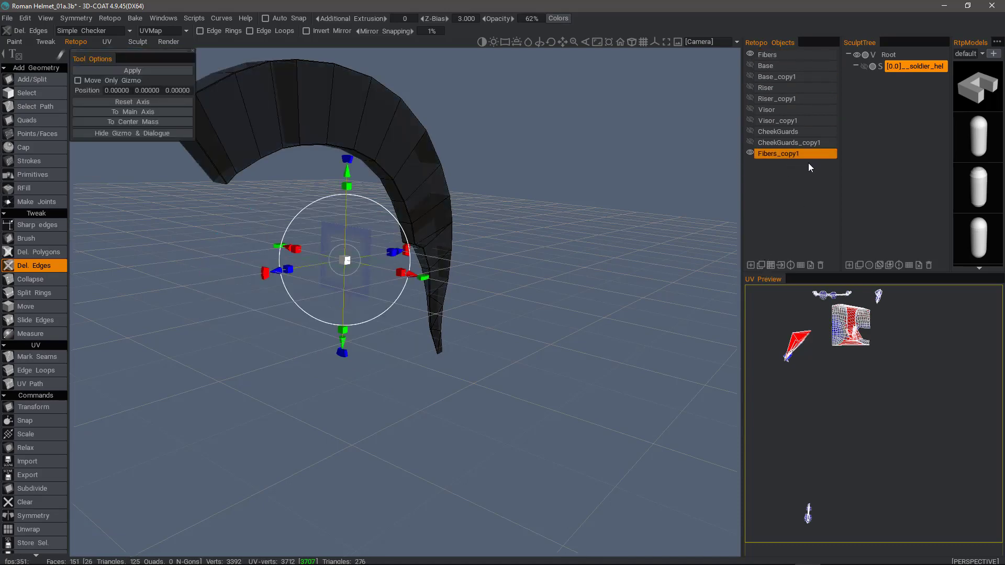
key(Return)
click(474, 319)
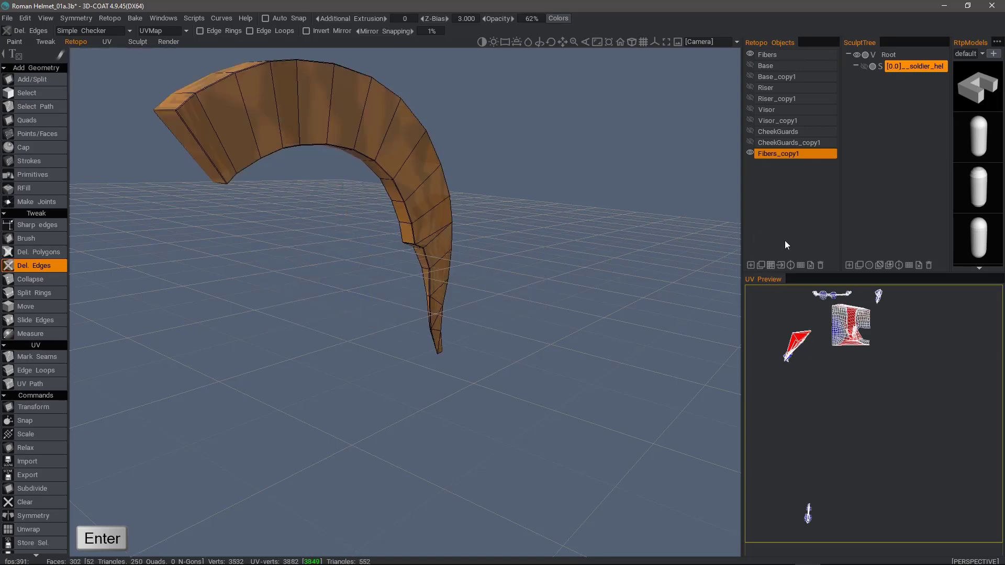
drag(809, 154, 825, 60)
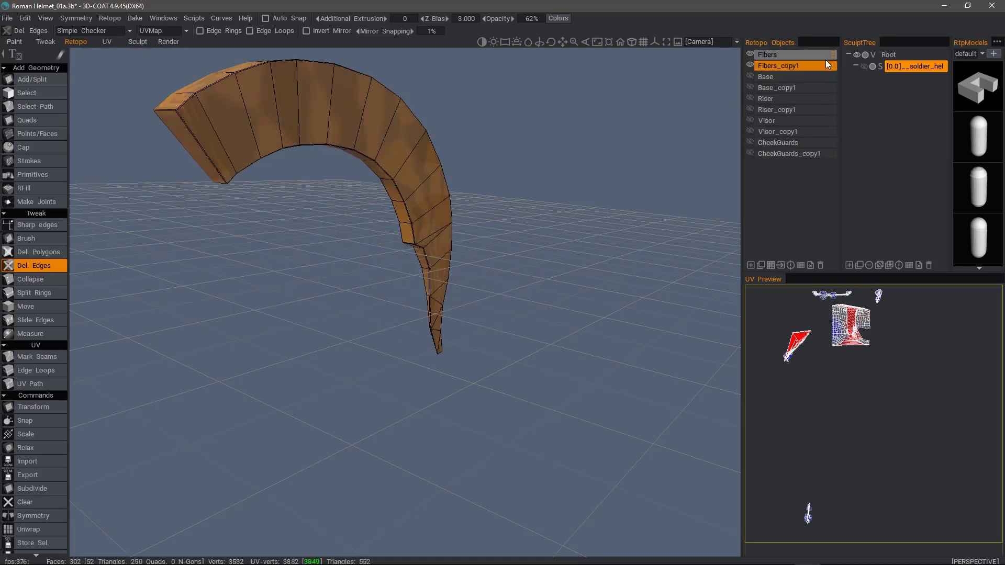
click(750, 54)
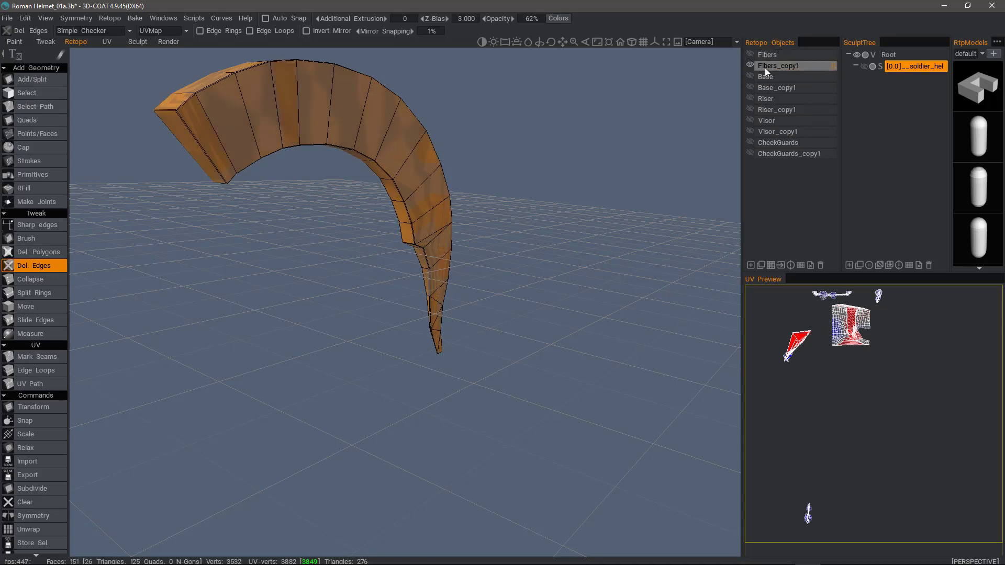
Apply Smooth (CC) twice to the entire Fibers_copy1 mesh and hide it.
drag(654, 86, 256, 410)
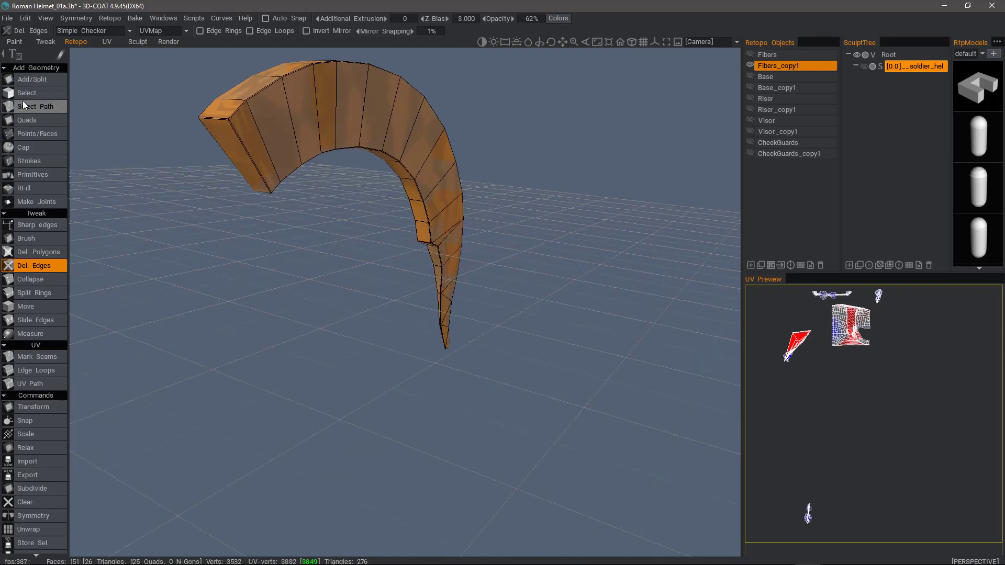
click(27, 93)
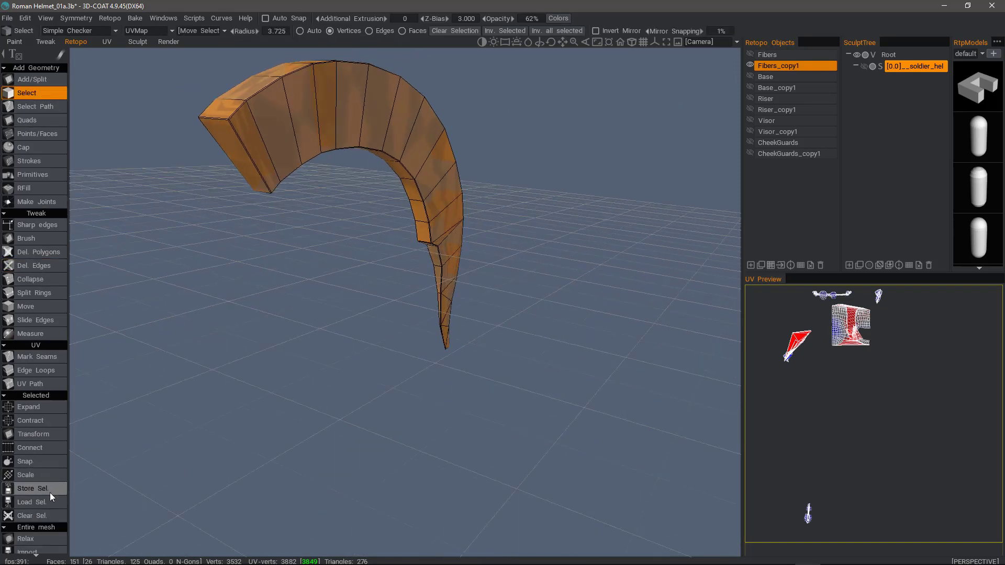
scroll(50, 493, down, 3)
click(36, 490)
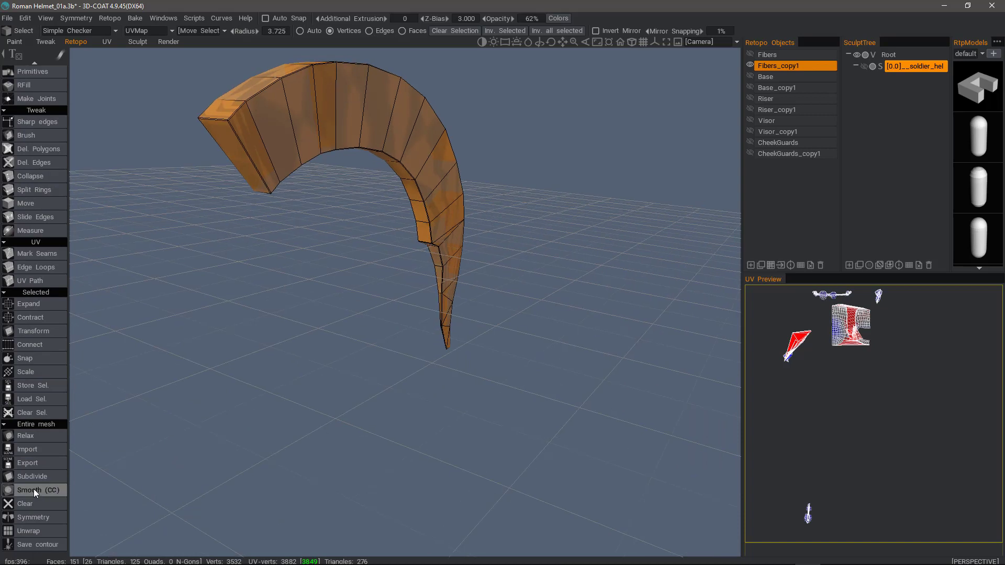
click(35, 492)
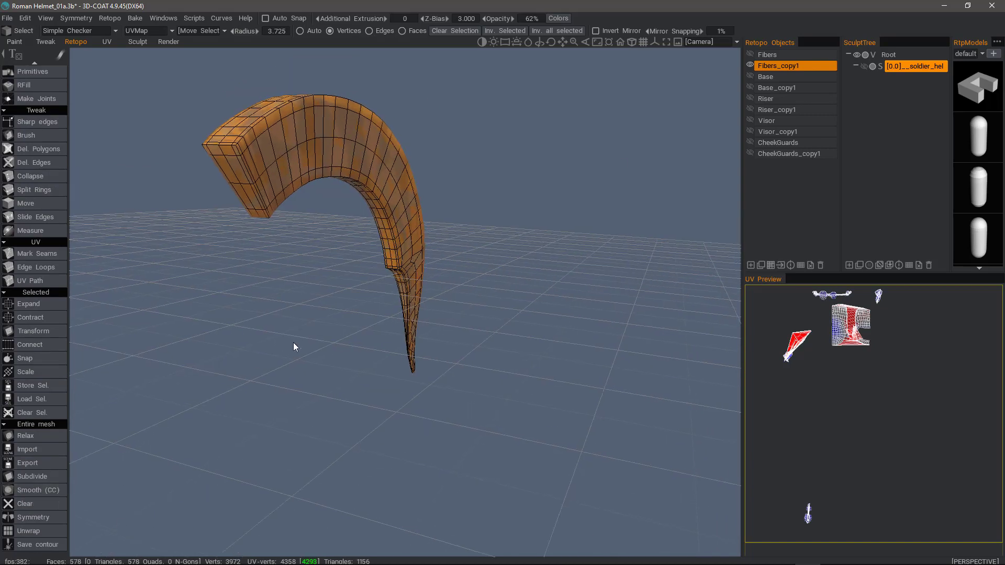
click(42, 491)
drag(356, 229, 385, 232)
click(750, 65)
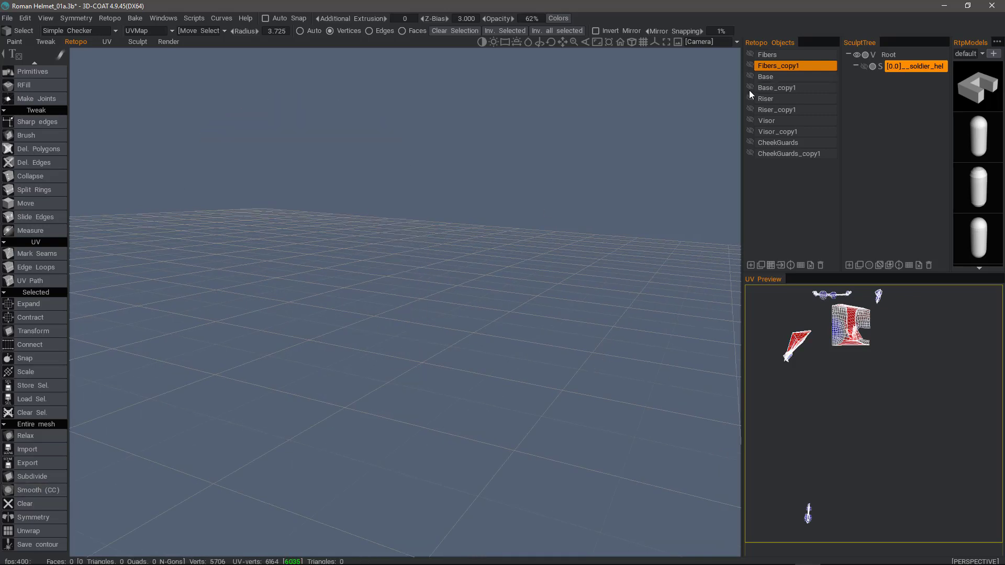
Show Base_copy1 and apply Smooth (CC) to its entire mesh twice, hiding it when done.
click(750, 87)
drag(602, 231, 400, 288)
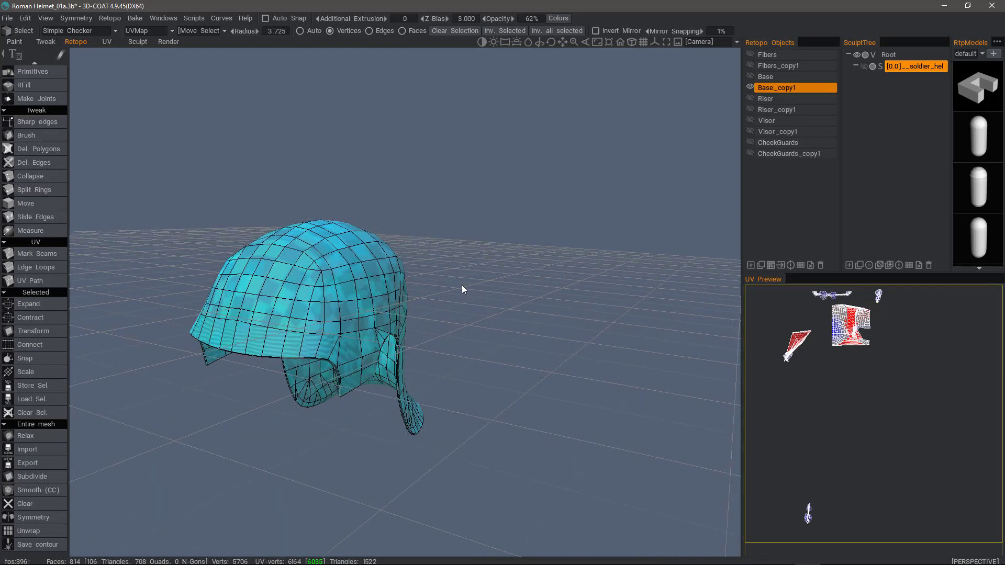
key(space)
click(500, 314)
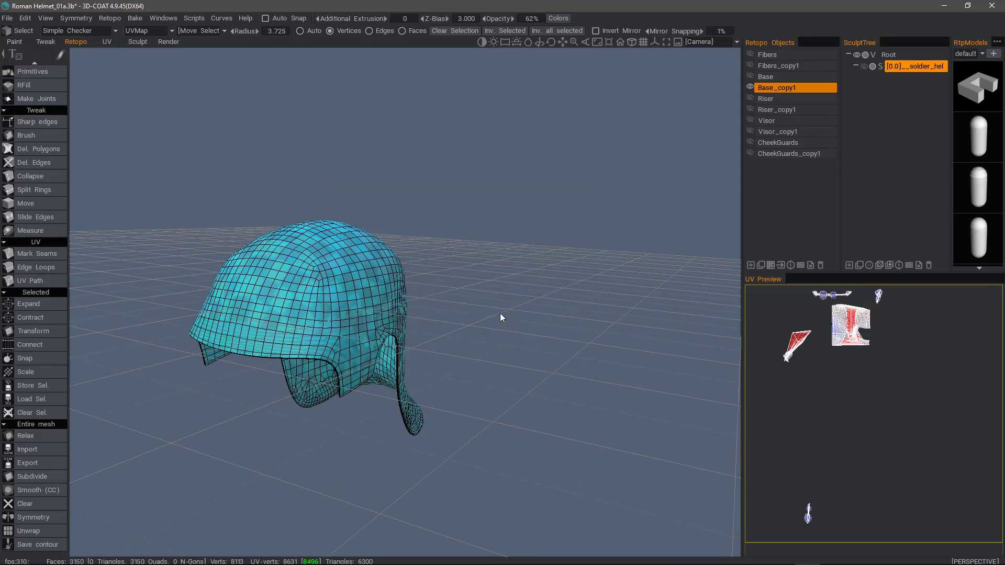
key(space)
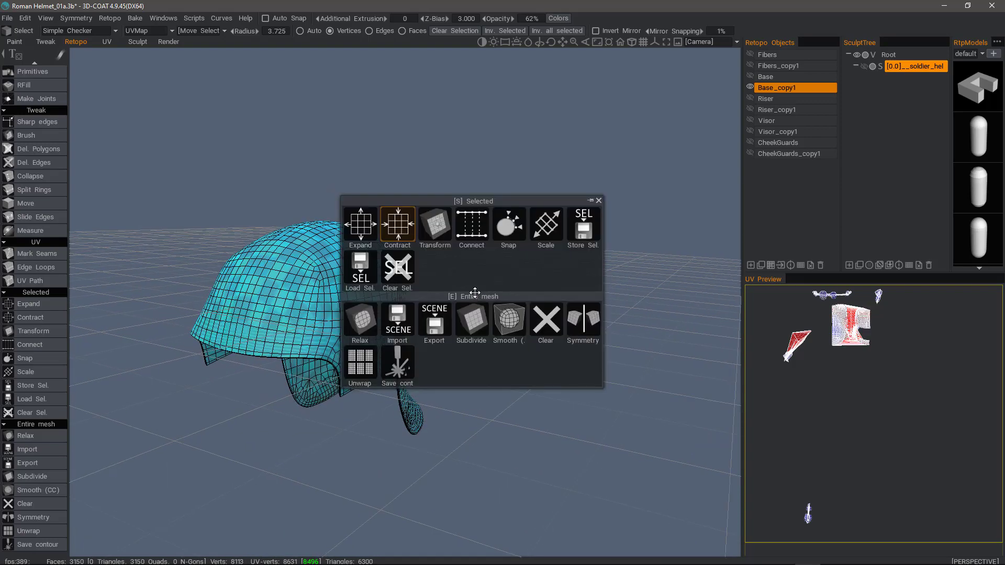
click(503, 318)
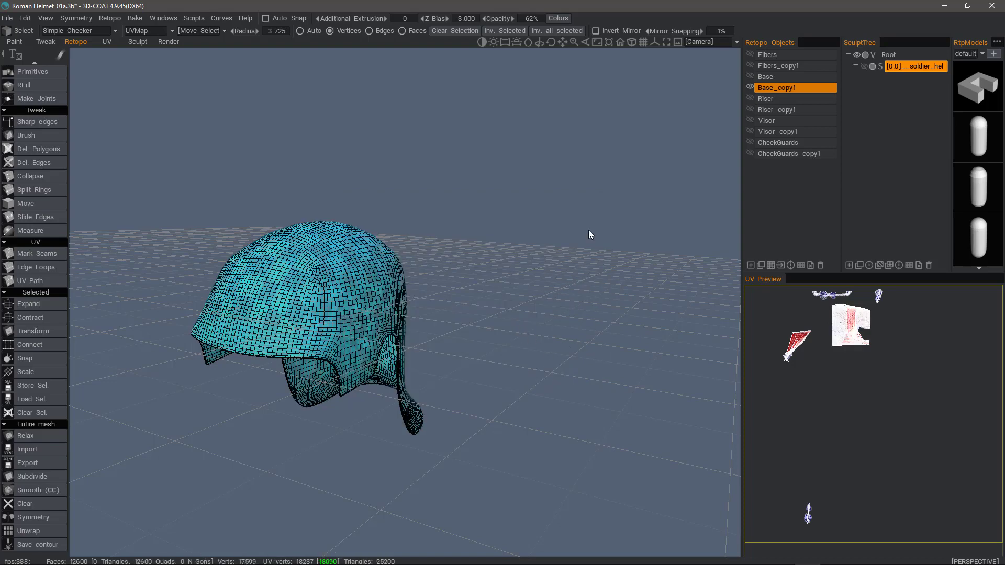
click(750, 87)
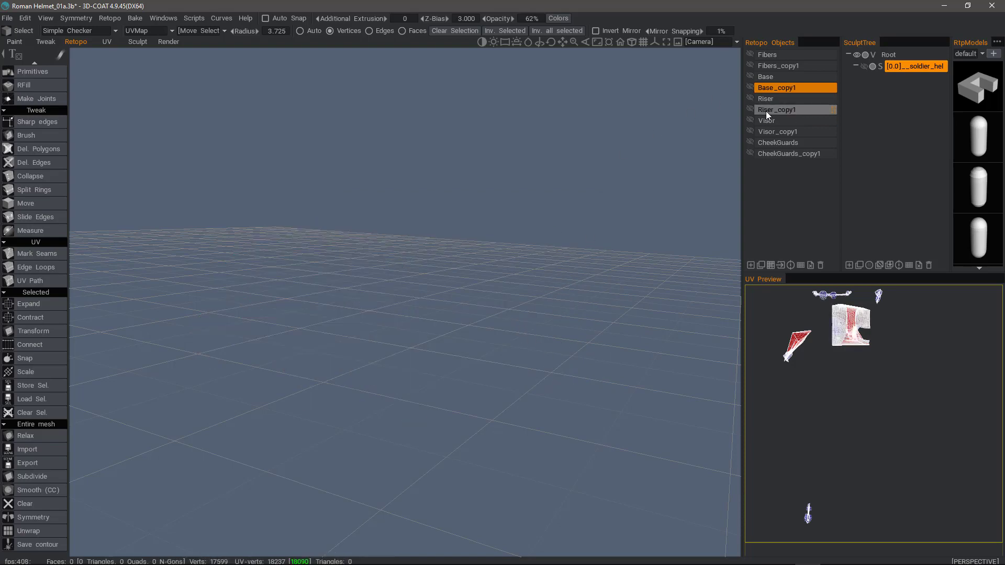
Subdivide the Riser_copy1 mesh with two passes of Smooth (CC) and hide it when done.
click(765, 110)
key(space)
click(505, 308)
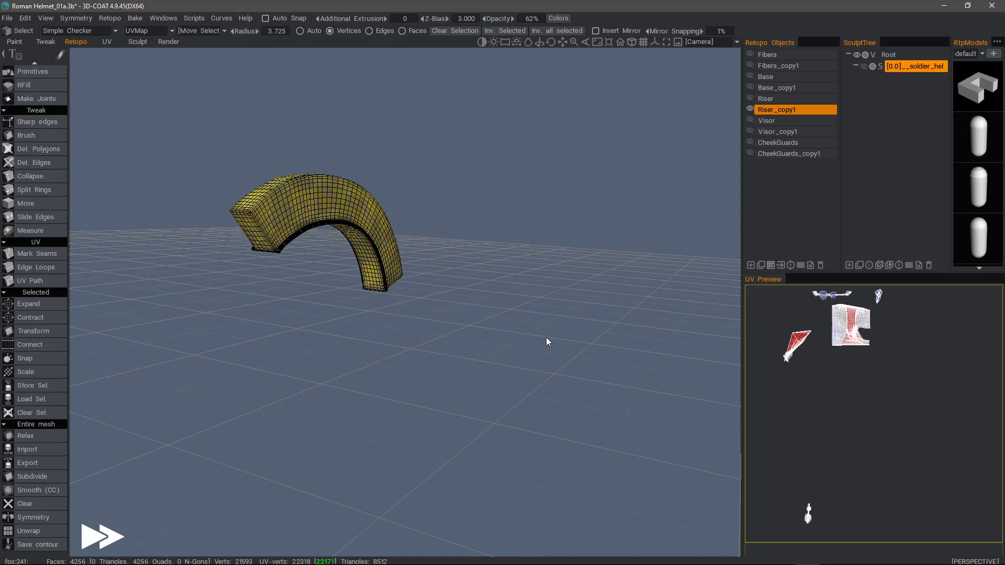
click(750, 109)
Subdivide the Visor_copy1 mesh with Smooth (CC) and hide it when done.
click(767, 132)
key(space)
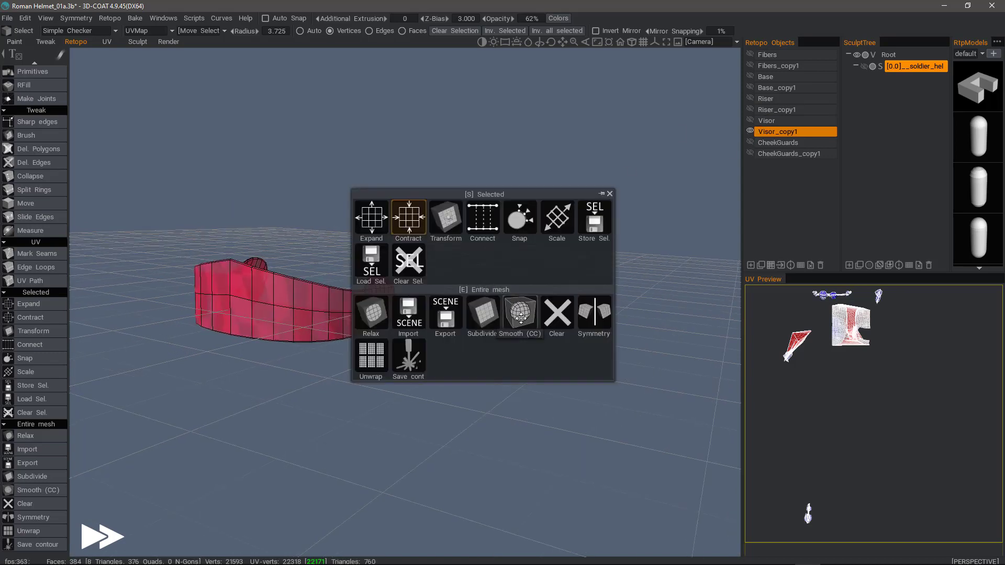
click(521, 318)
click(751, 131)
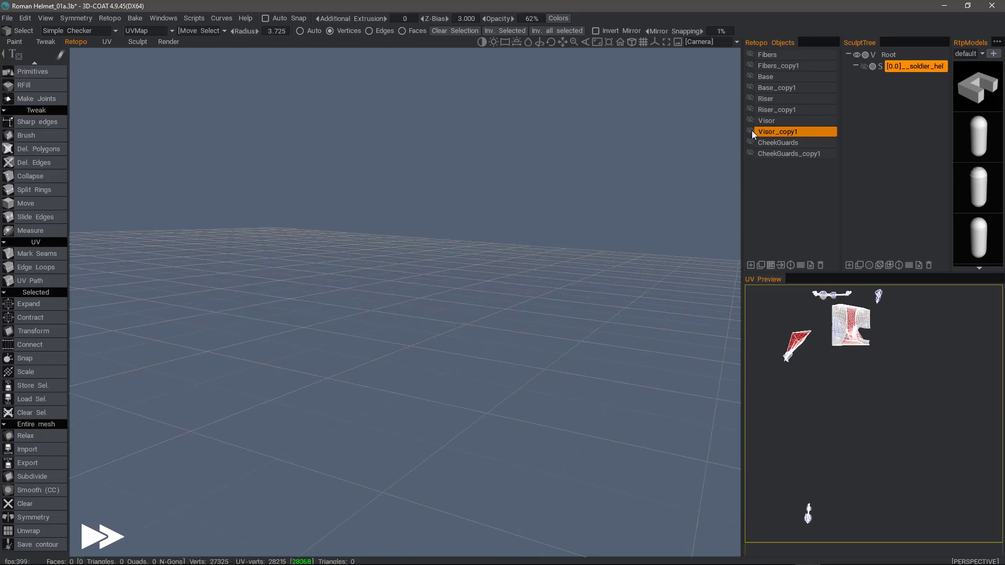
Subdivide CheekGuards_copy1 with Smooth (CC) and make all the other copied helmet parts visible again.
click(780, 154)
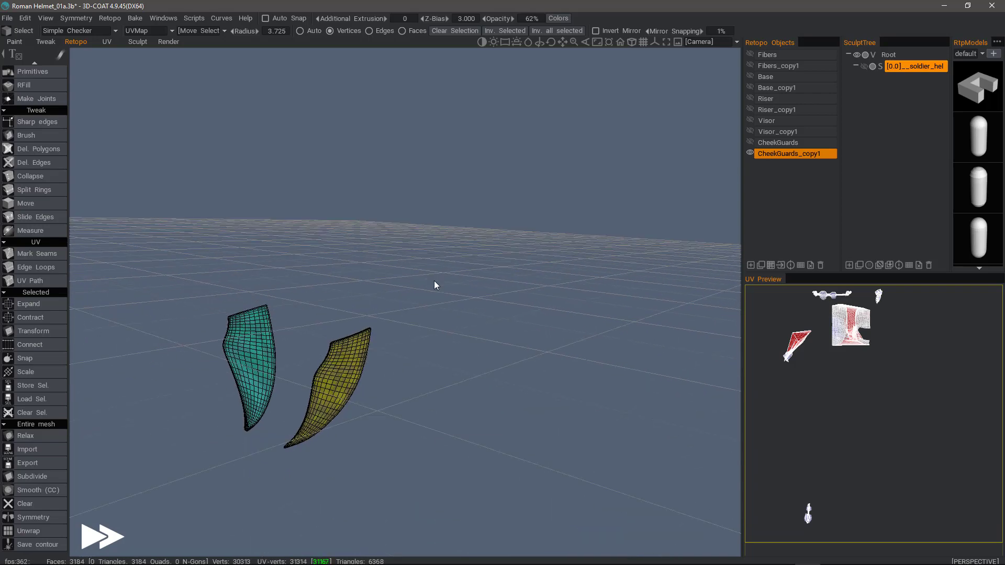
drag(435, 280, 471, 301)
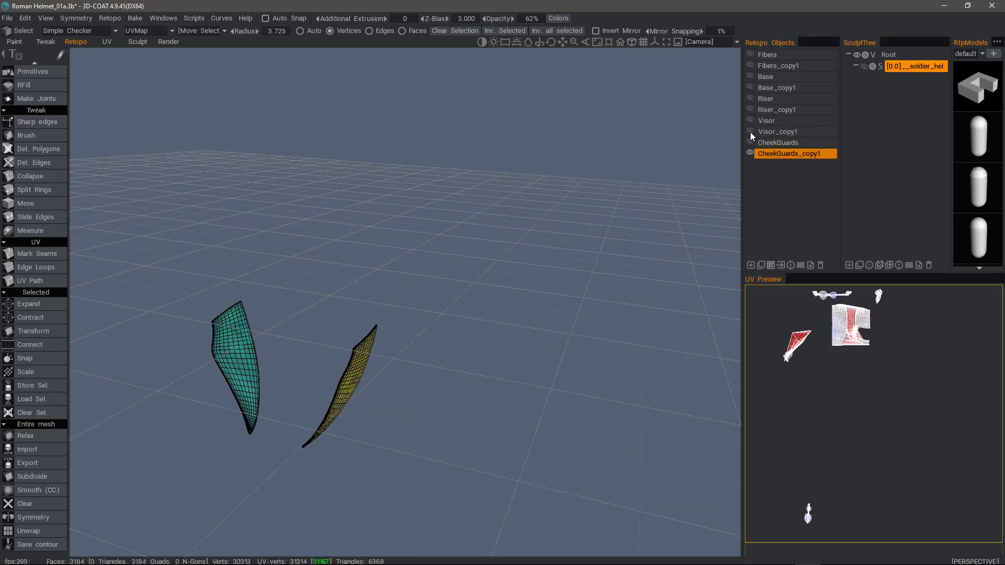
click(750, 131)
click(750, 109)
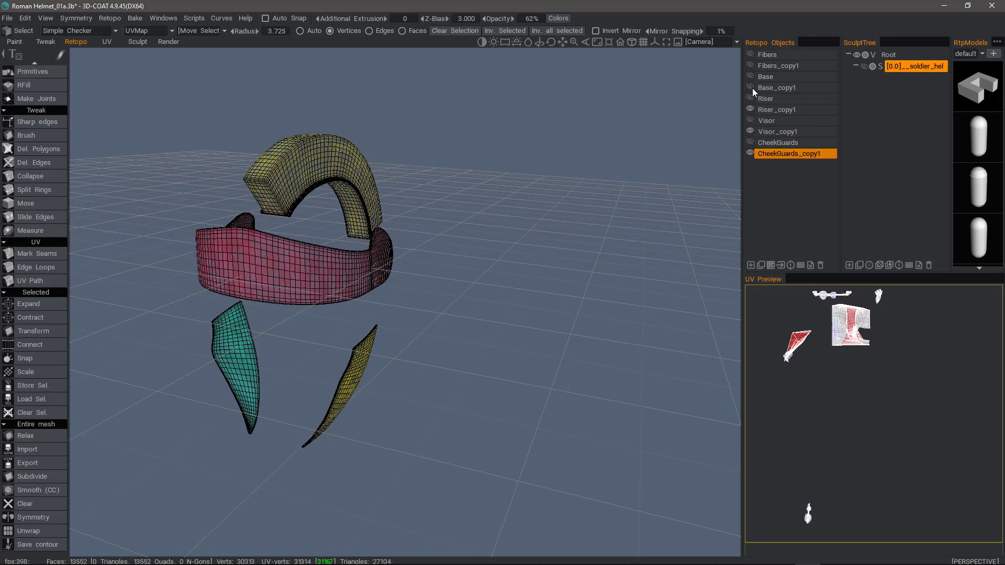
click(750, 87)
click(749, 65)
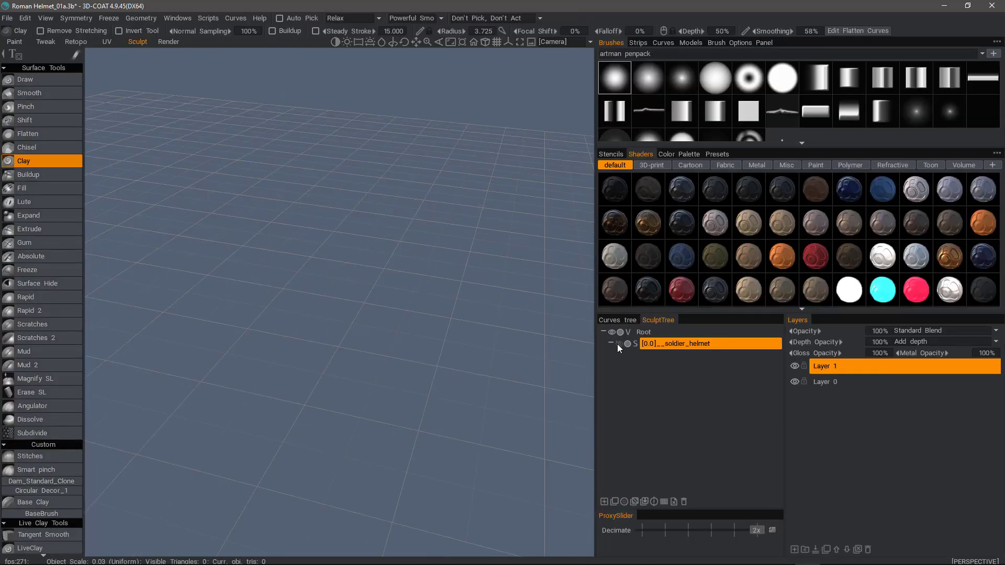
Add an empty volume to the sculpt tree, keep the original soldier helmet hidden, and convert the visible retopo meshes into sculpt meshes.
click(619, 344)
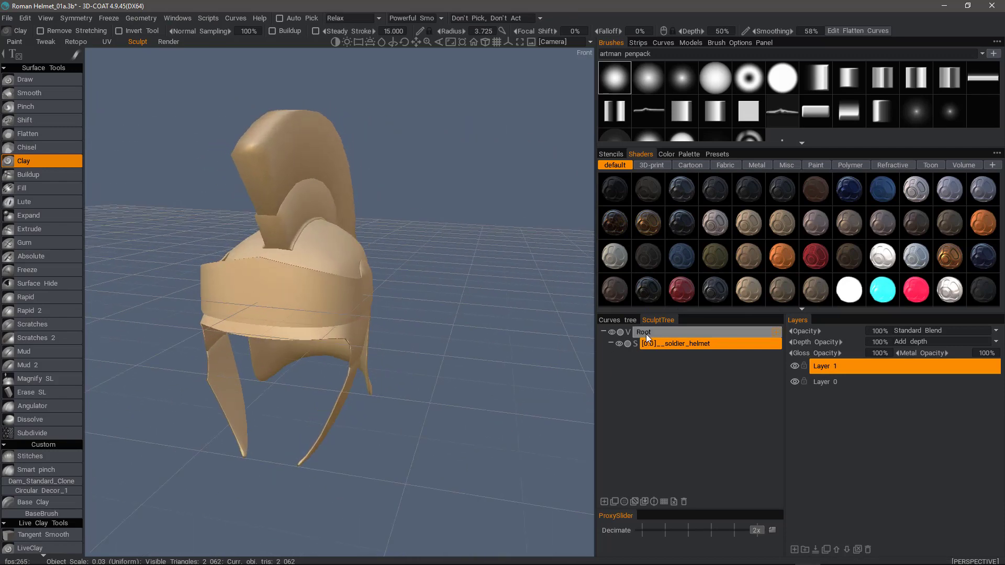
click(605, 503)
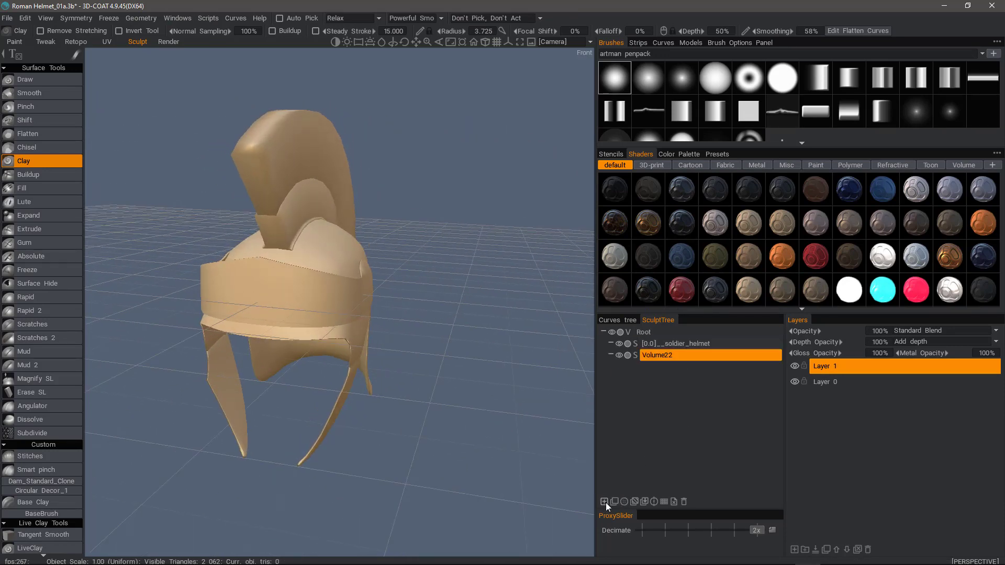
click(620, 344)
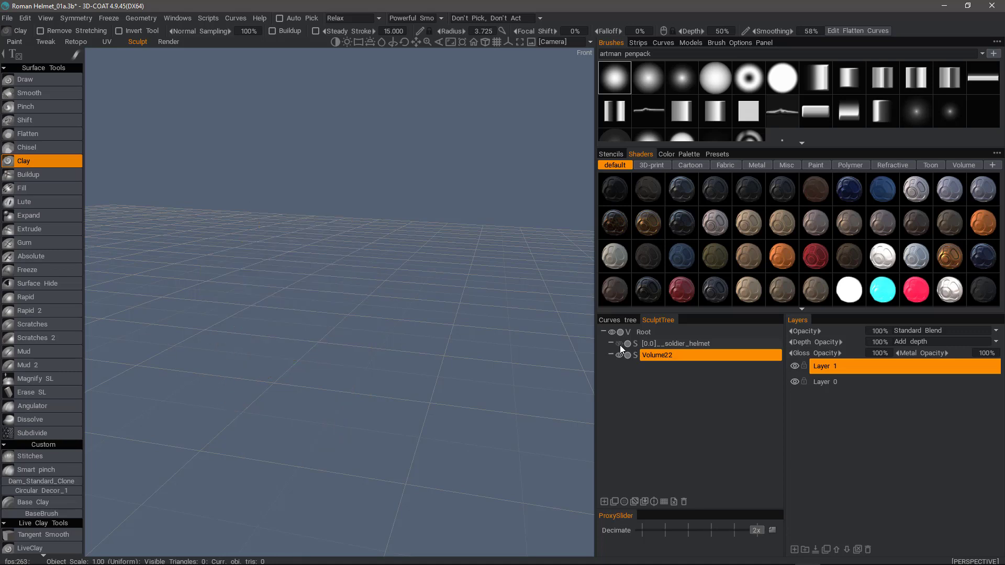
click(142, 18)
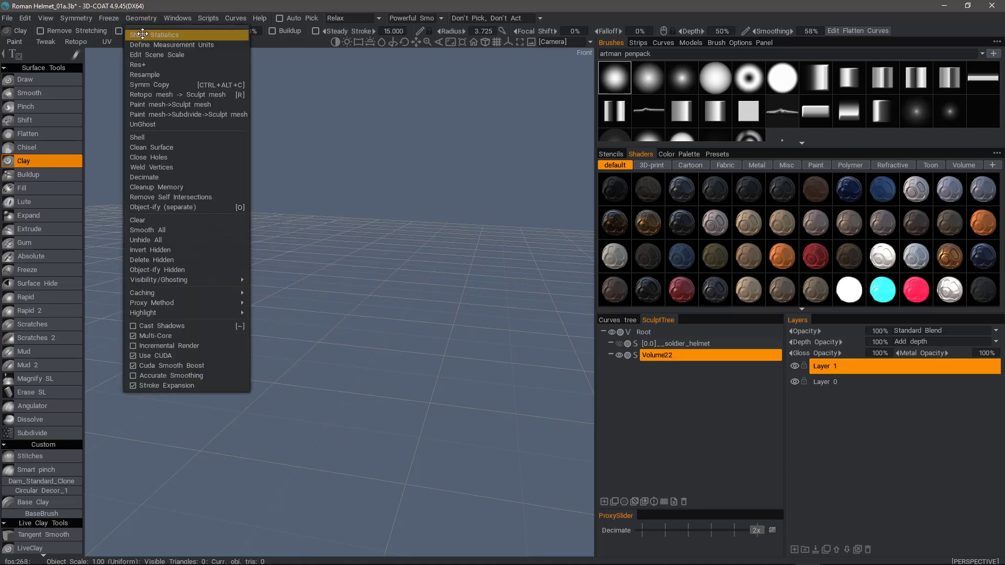
click(179, 98)
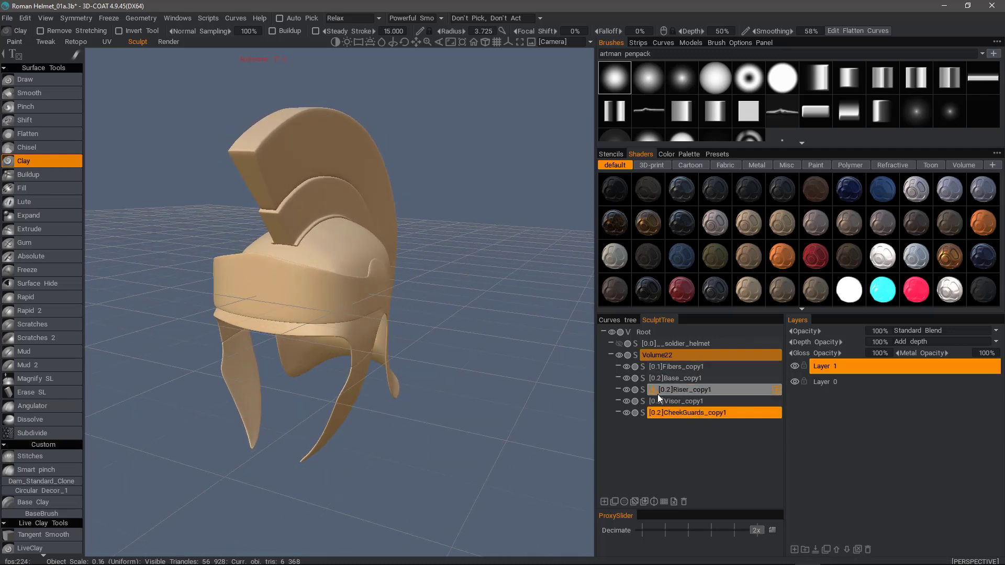
Inspect the sculpt copies by toggling the visibility of each part under Volume22 off and on one at a time.
click(626, 366)
click(626, 367)
click(627, 378)
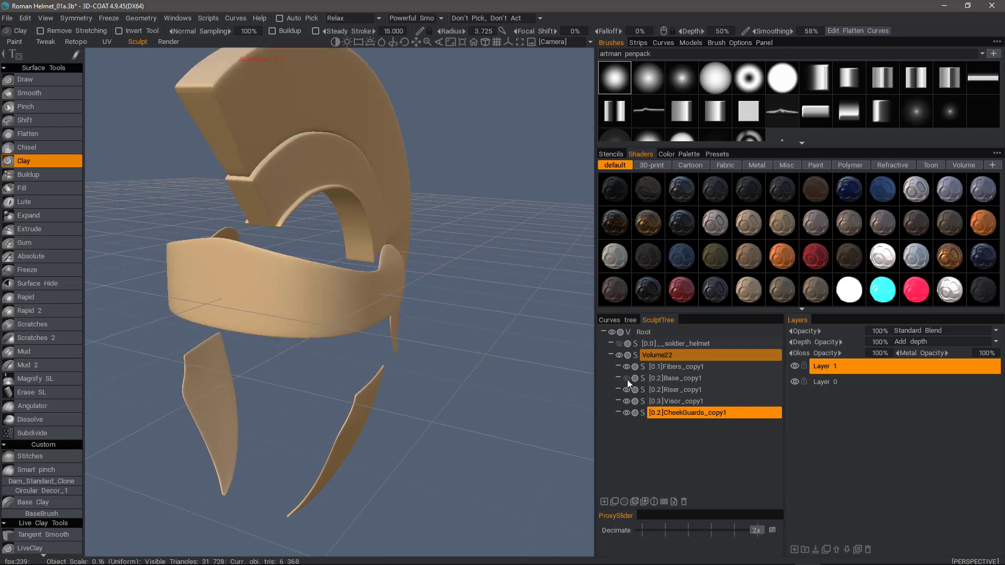
click(627, 378)
click(626, 390)
click(626, 391)
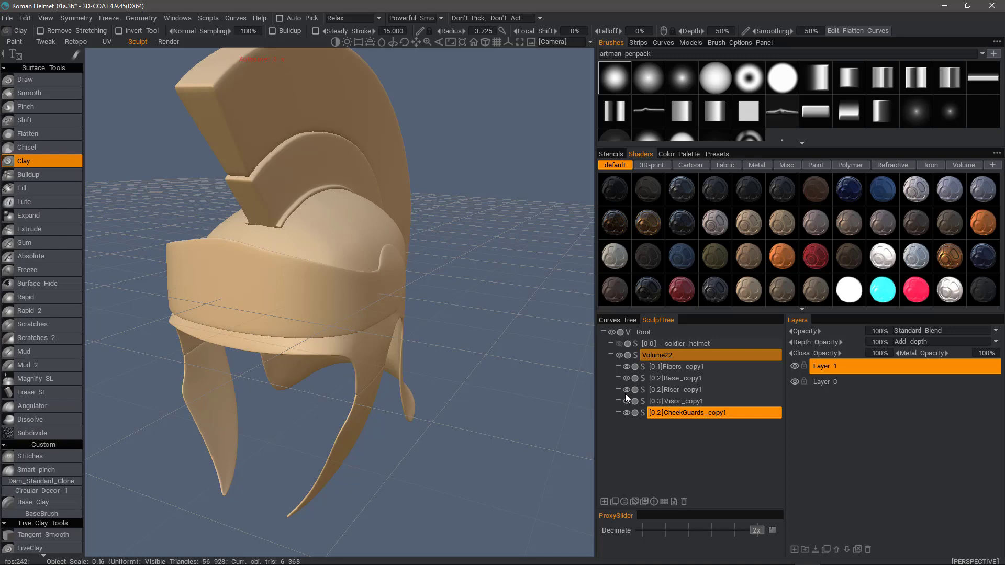
click(626, 402)
click(626, 402)
click(626, 414)
click(627, 413)
drag(581, 378, 535, 342)
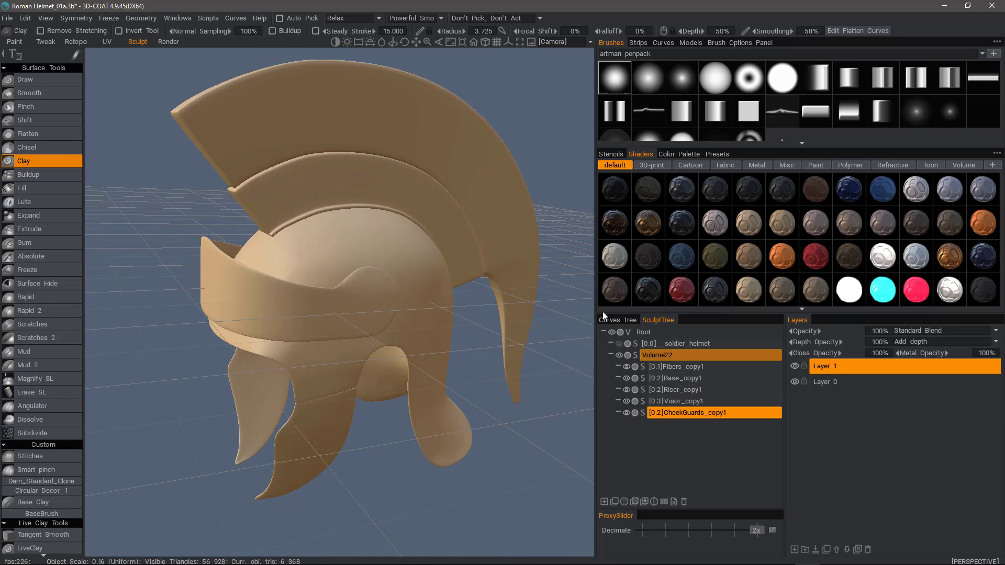
Try voxelizing Base_copy1 with a required poly count of 1,500,000 and Auto close holes enabled.
click(684, 379)
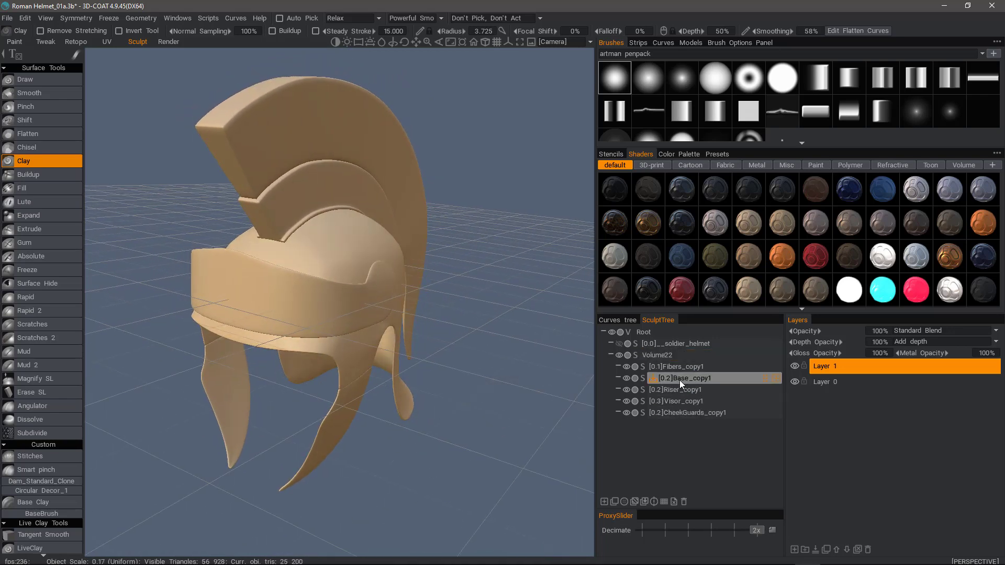
click(643, 379)
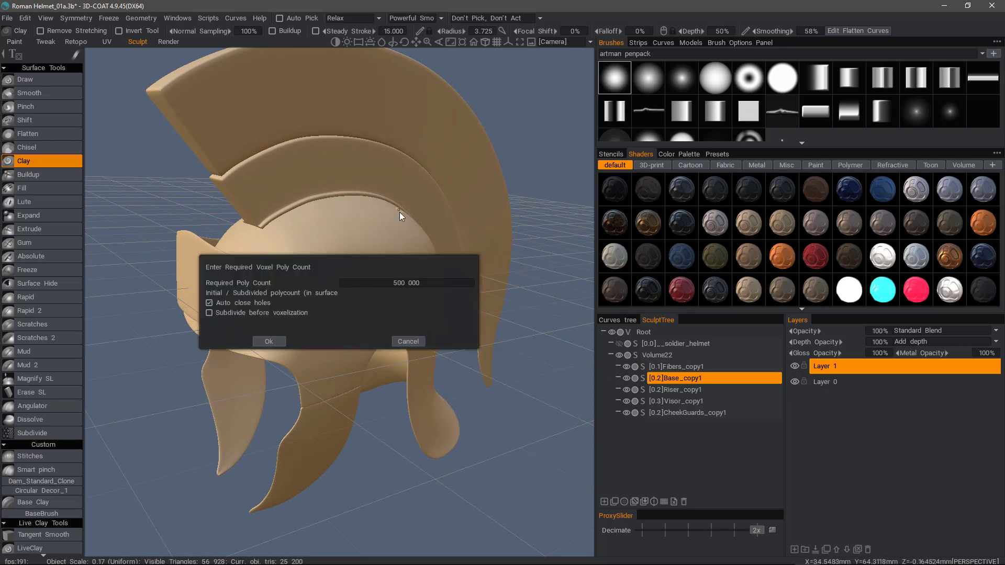
click(408, 283)
text(1)
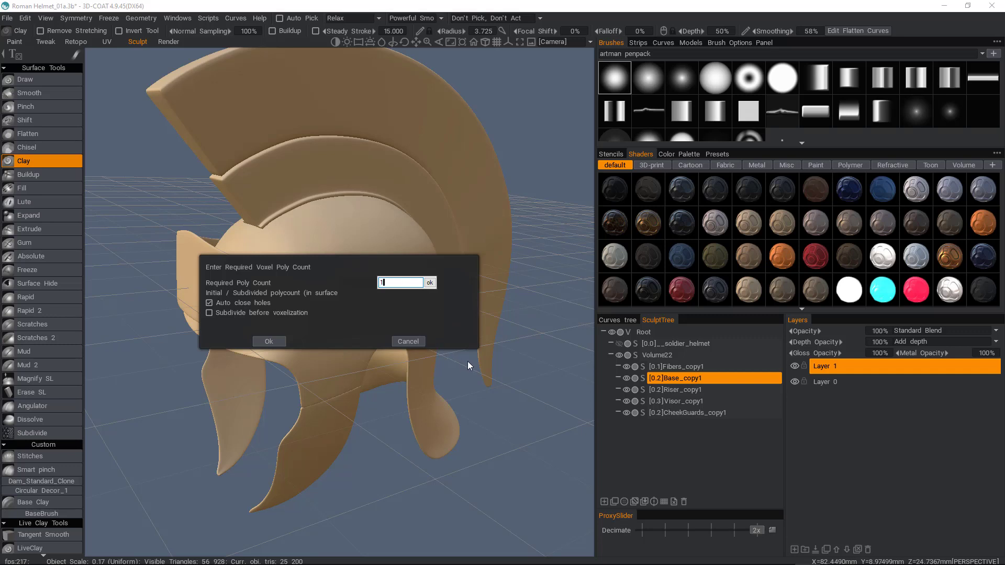
text(500000)
click(269, 342)
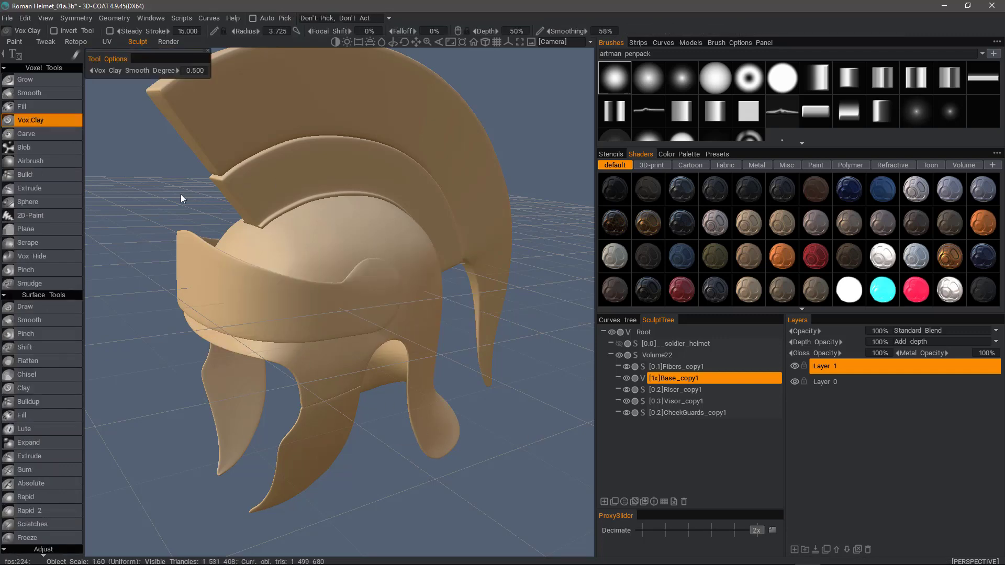
Try thickening the voxelized Base_copy1 with Extrude at an extrusion of 2.000 and inspect the outer edges.
mouse_move(129, 265)
mouse_down()
mouse_move(283, 244)
mouse_move(406, 316)
mouse_up()
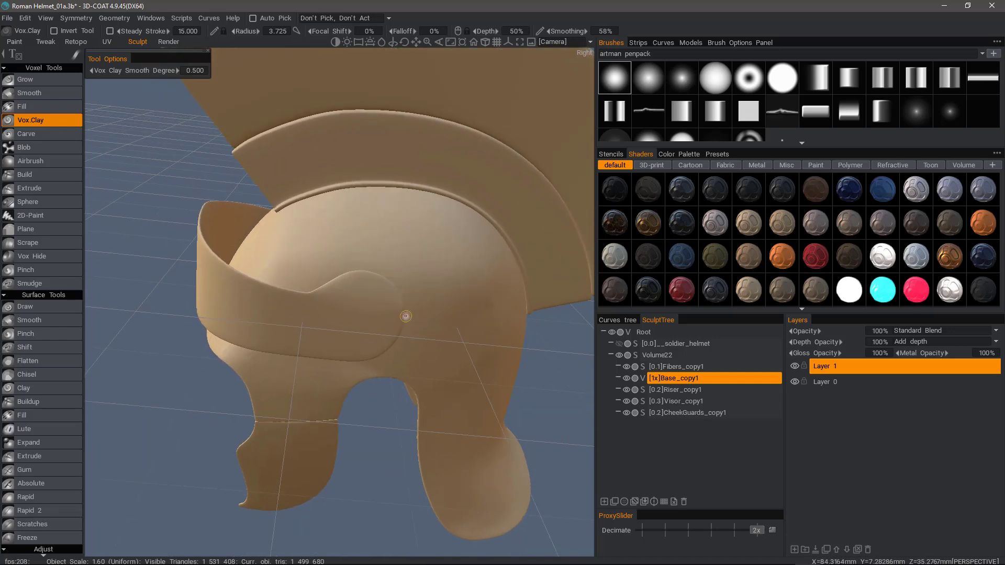
alt+drag(498, 343, 419, 236)
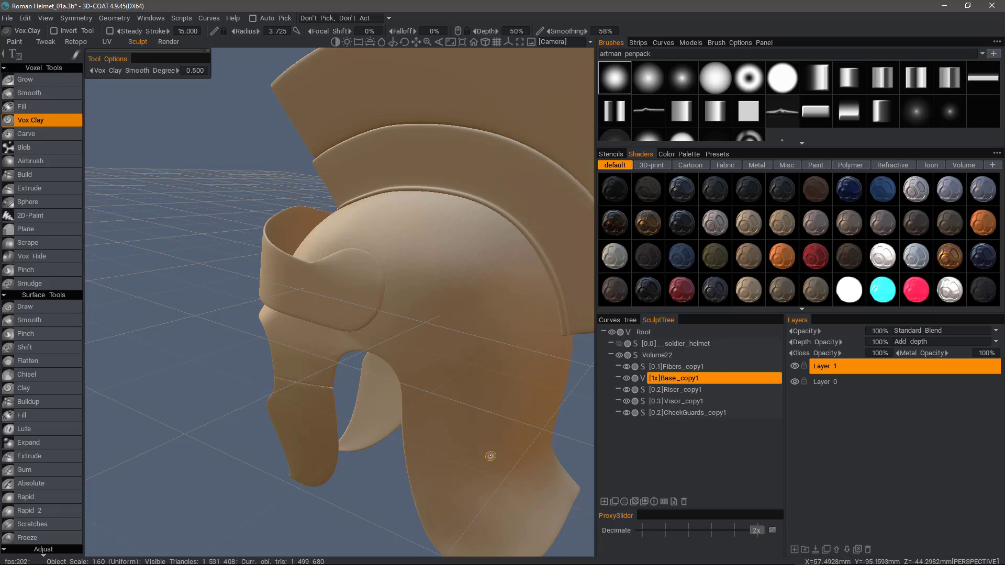
alt+drag(491, 456, 502, 362)
right_click(676, 379)
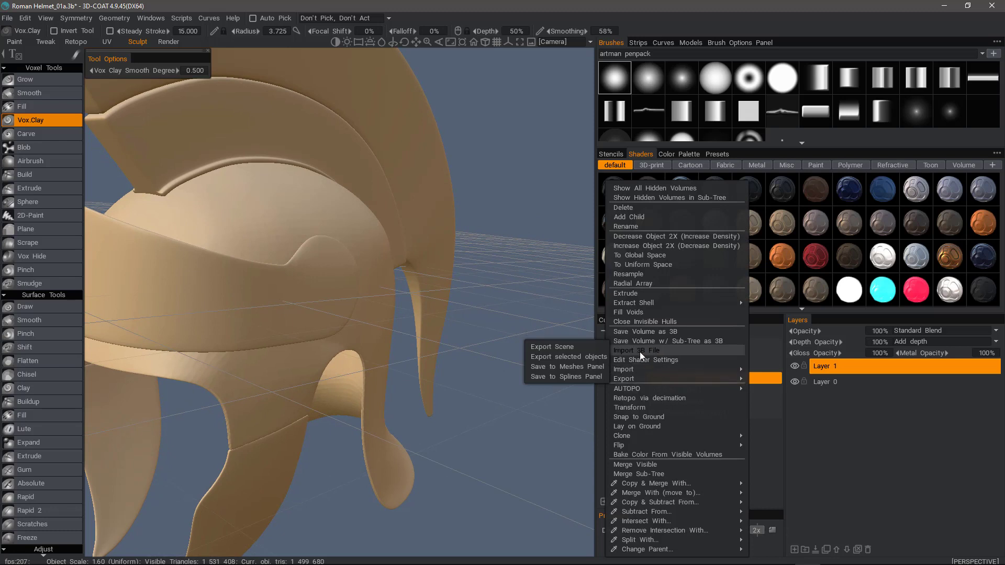
click(634, 293)
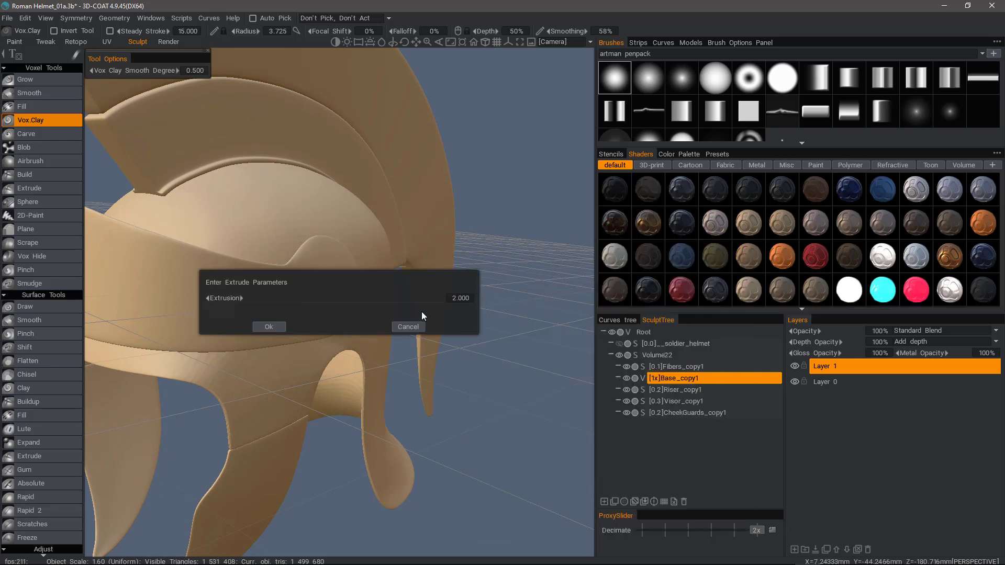
click(270, 327)
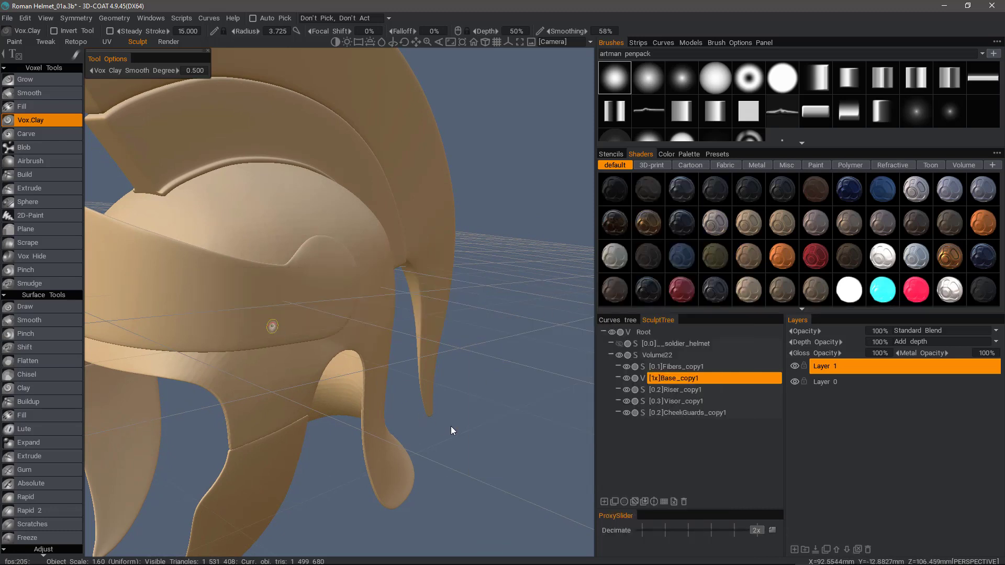
drag(448, 427, 561, 423)
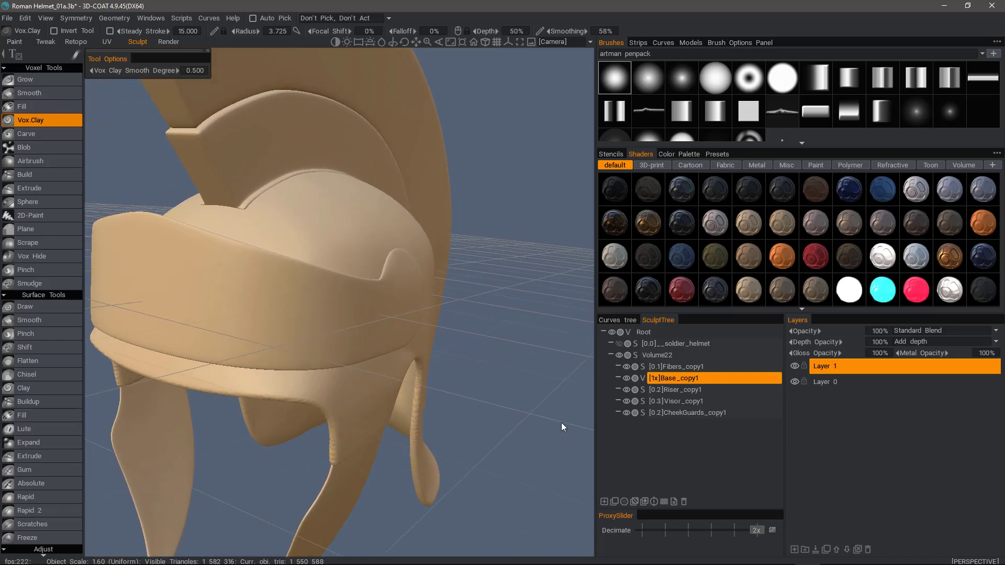
Try Smooth All on the extruded Base_copy1 and check its surface from several angles.
scroll(153, 499, down, 1)
scroll(52, 514, down, 10)
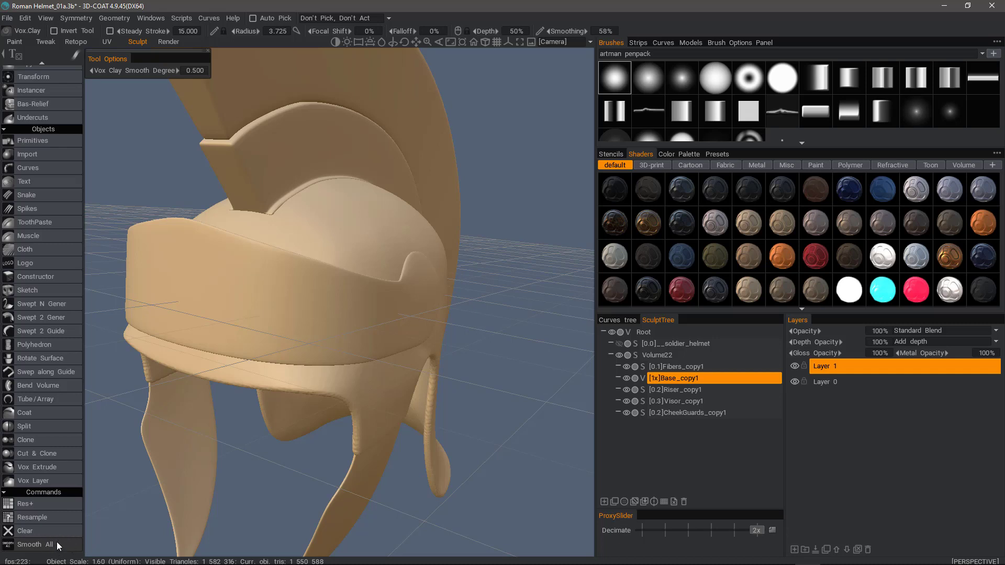
click(58, 543)
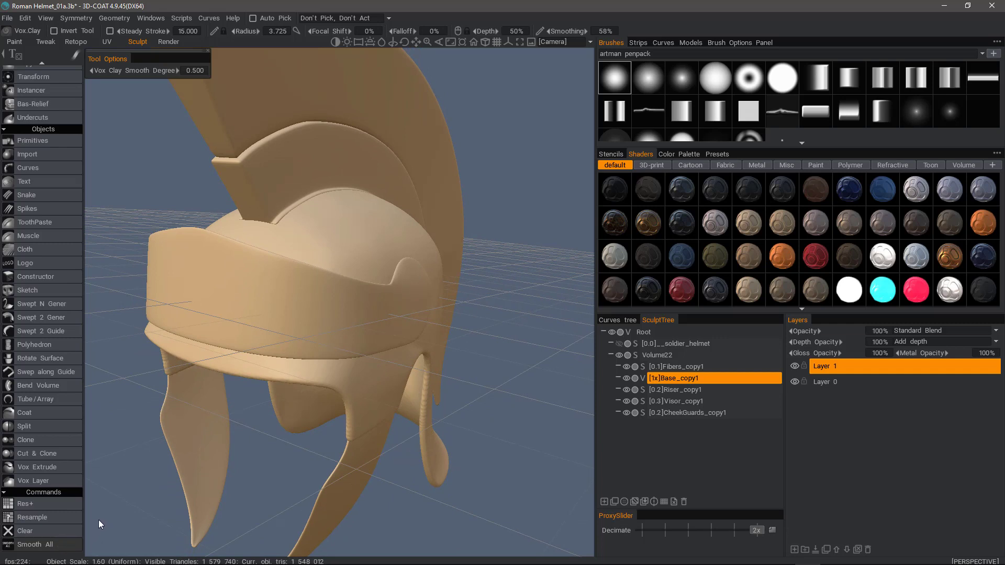
key(KP_3)
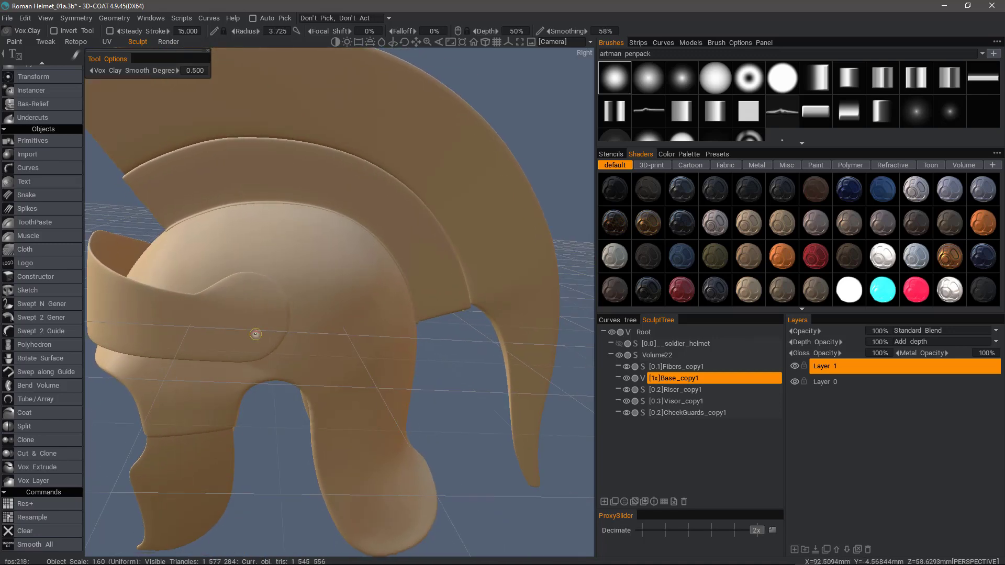
key(KP_1)
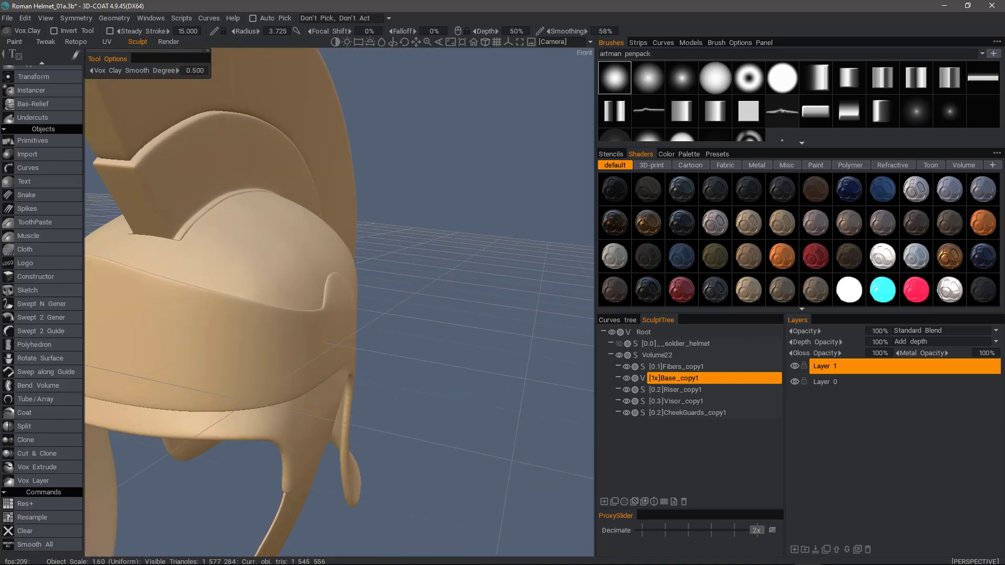
key(KP_5)
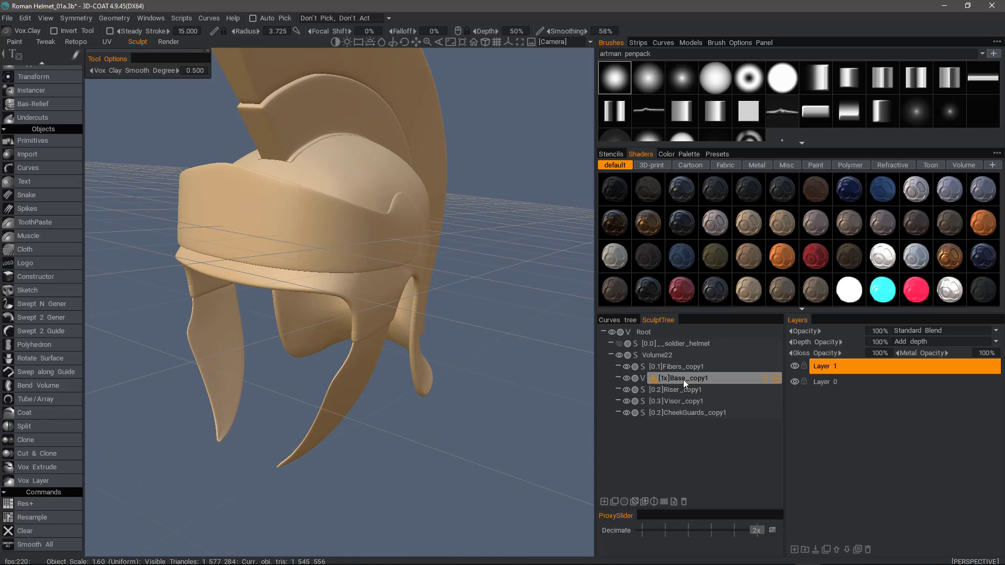
Undo the smoothing, extrusion and voxelization of Base_copy1, going back to its surface mesh.
click(683, 379)
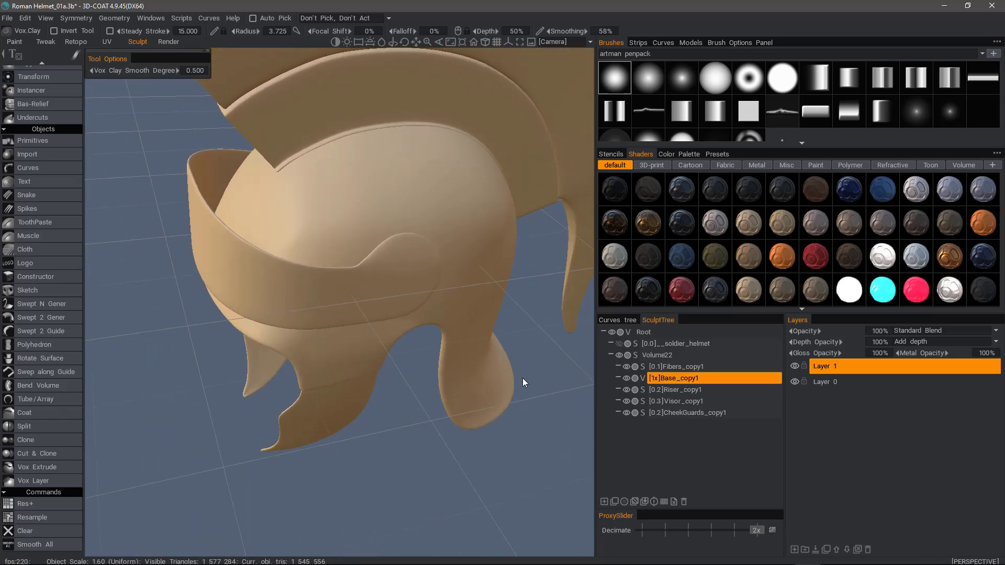
drag(157, 323, 156, 315)
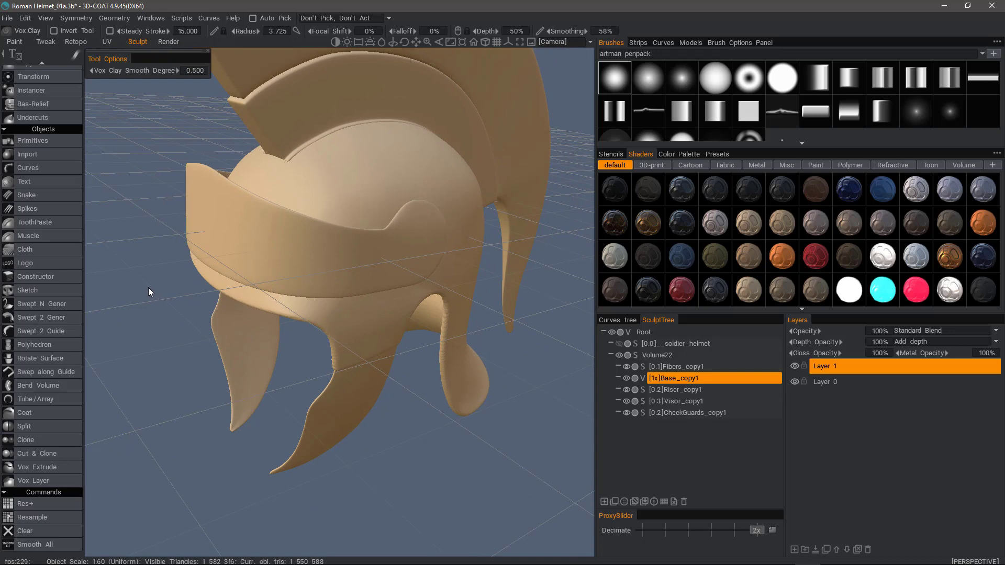
key(Return)
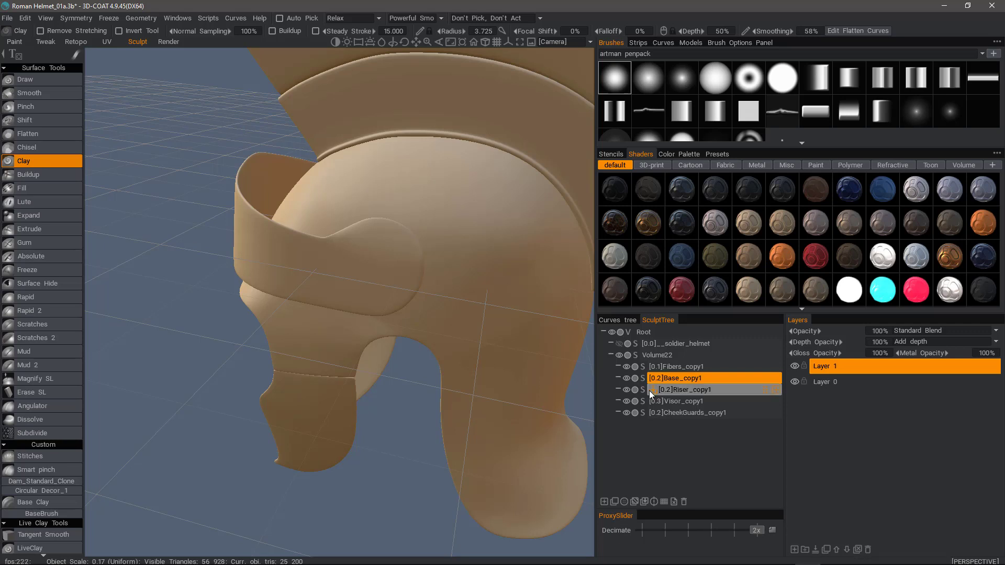
Voxelize Base_copy1 with a required poly count of 1,000,000, Auto close holes and Subdivide before voxelization enabled, and 2 subdivision times.
click(642, 379)
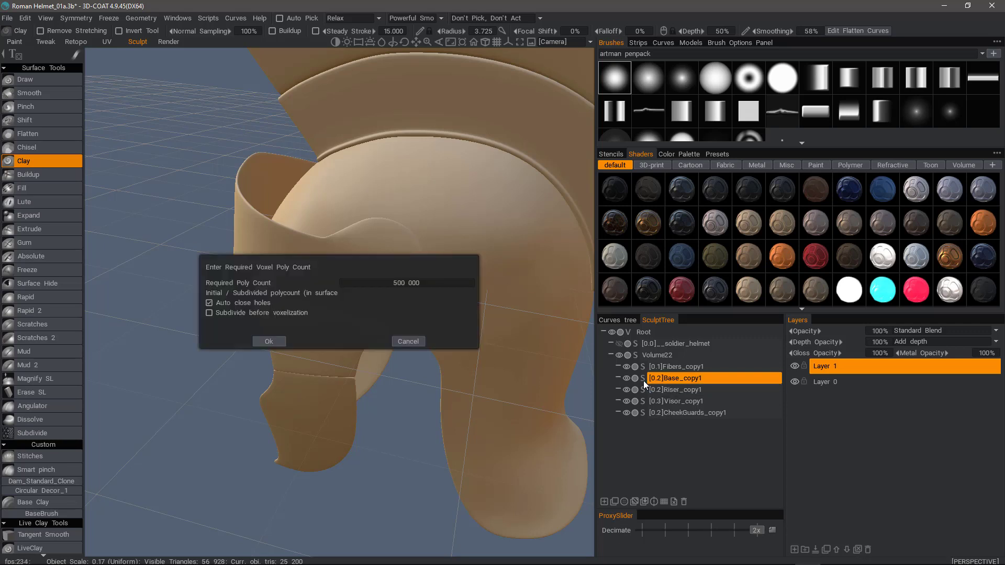
click(411, 284)
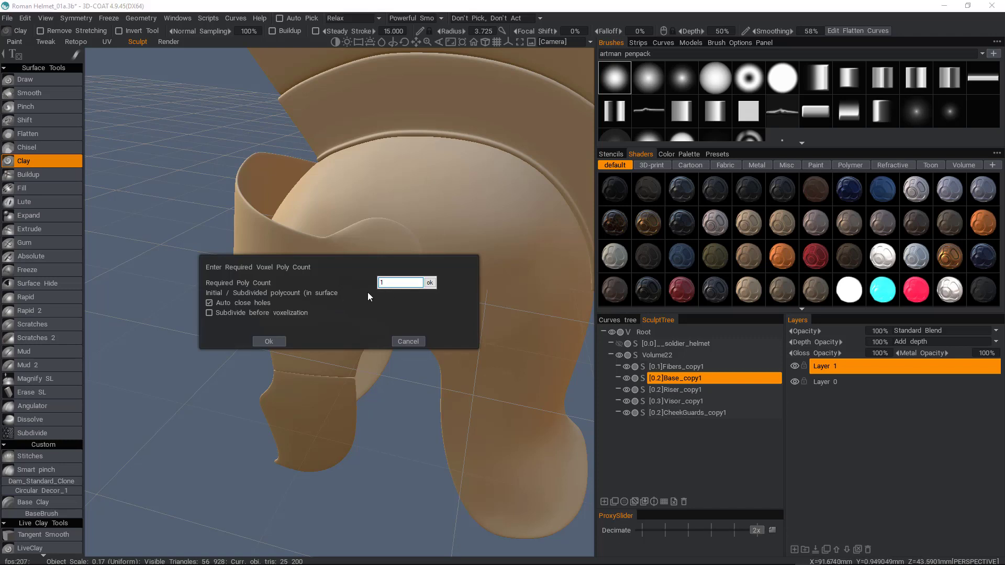
text(1000000)
click(430, 283)
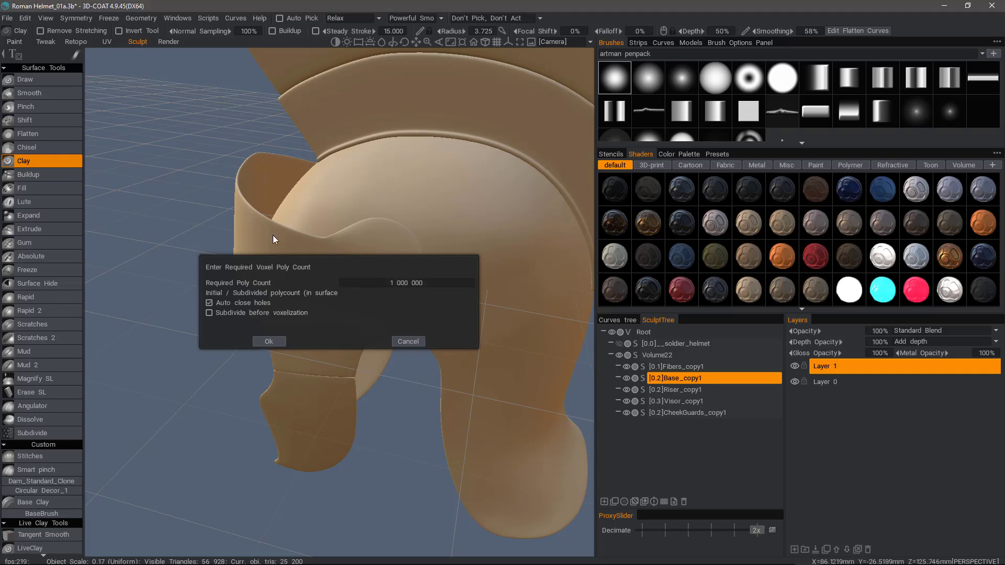
click(210, 313)
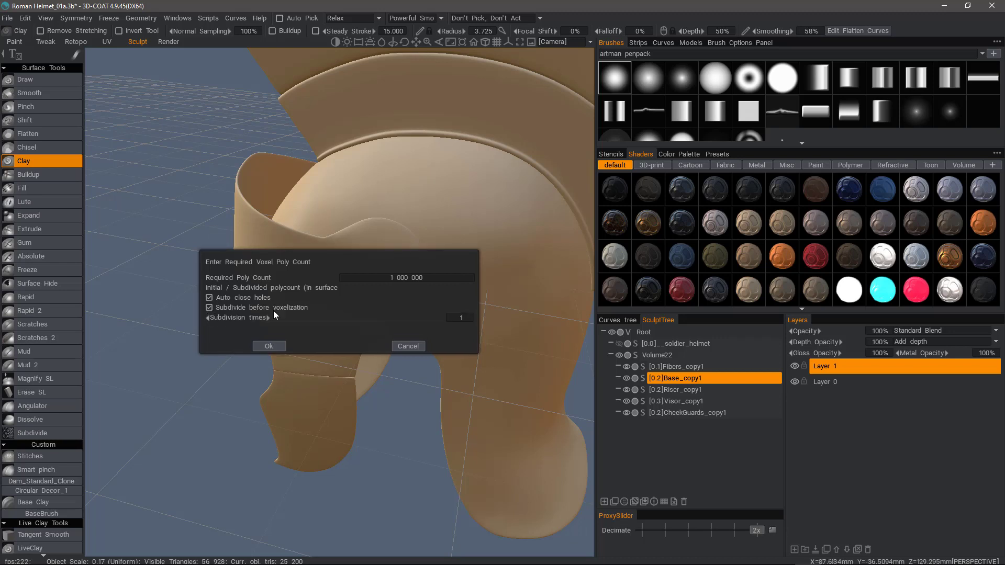
click(460, 318)
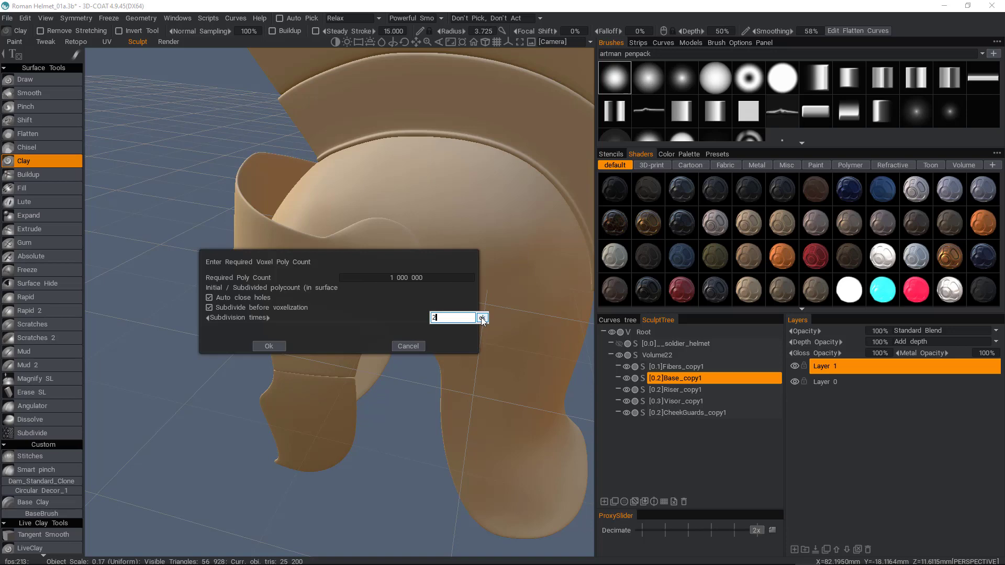
click(482, 318)
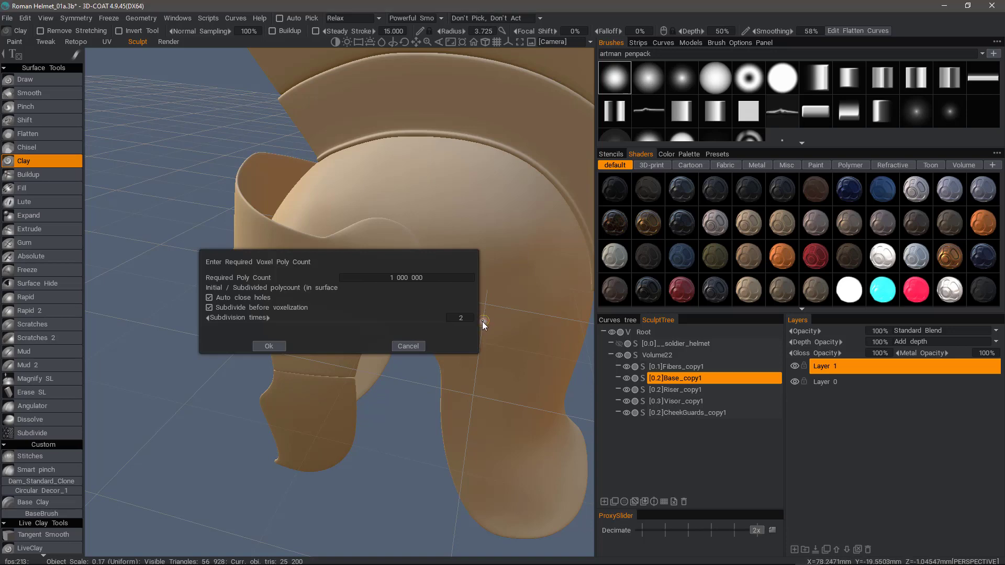
click(270, 347)
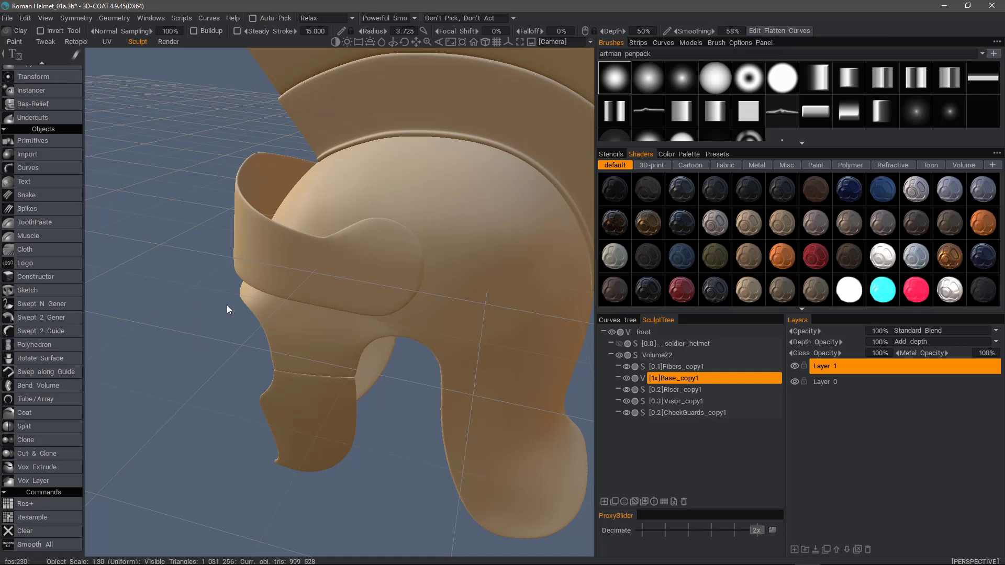
Convert the voxelized Base_copy1 back to surface mode.
alt+drag(227, 305, 415, 359)
alt+right_drag(415, 359, 267, 112)
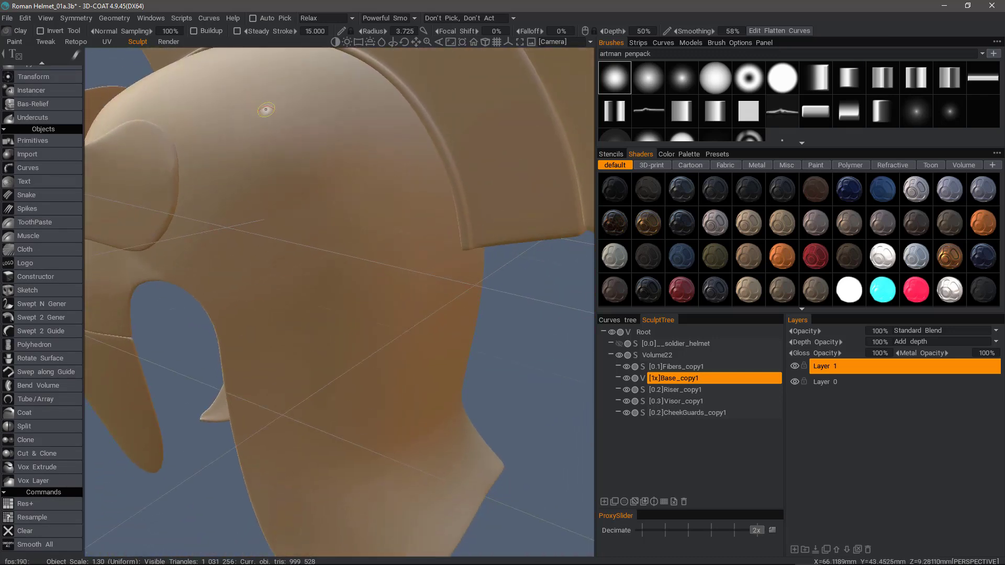
mouse_move(315, 115)
alt+mouse_down()
mouse_move(337, 172)
mouse_move(334, 326)
mouse_move(408, 451)
mouse_move(285, 384)
mouse_move(415, 431)
mouse_move(492, 427)
mouse_move(508, 412)
mouse_move(676, 385)
alt+mouse_up()
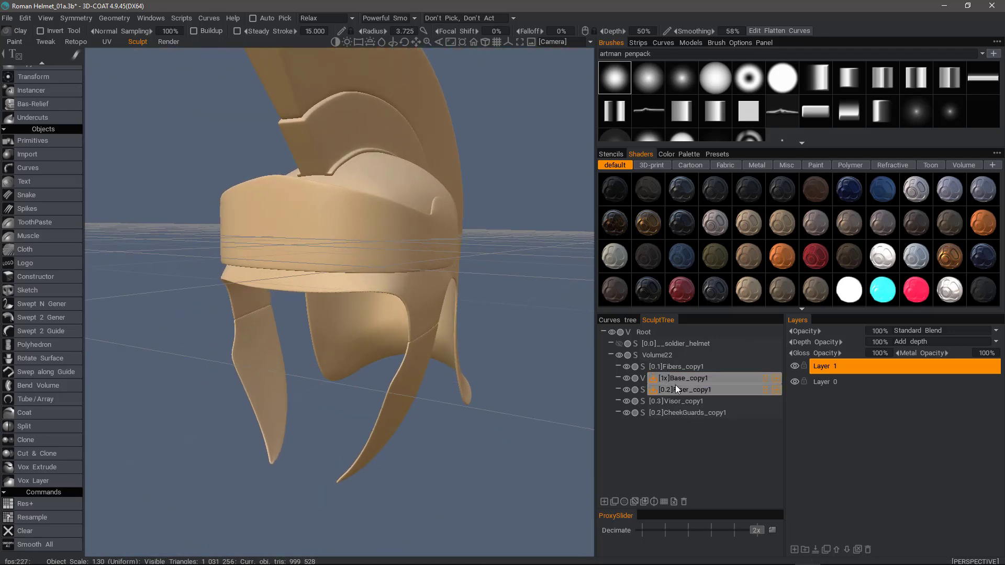
click(642, 379)
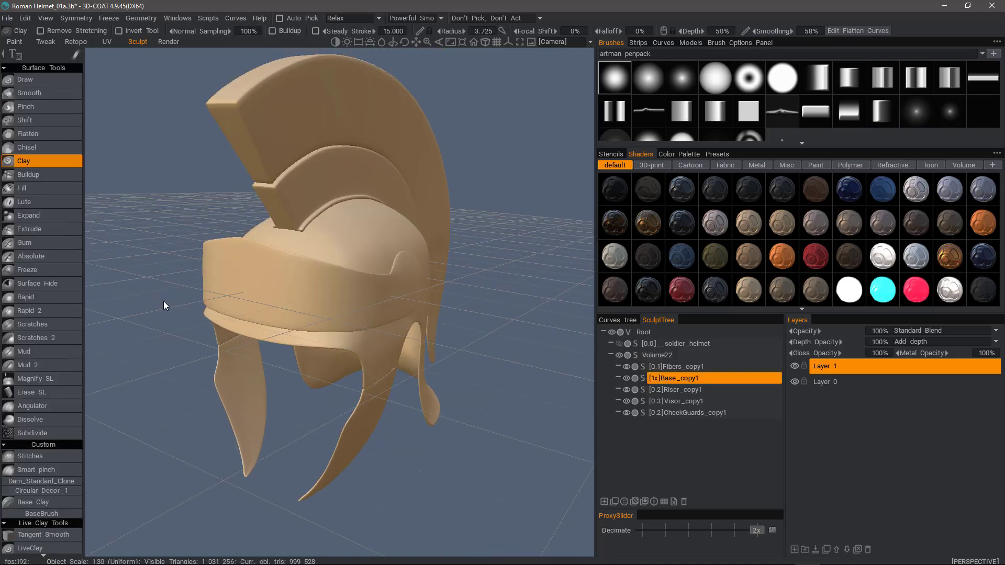
Display the wireframe and examine the mesh density of Base_copy1 against the visor, riser, fibers and cheek guards from several angles.
scroll(261, 268, up, 3)
key(w)
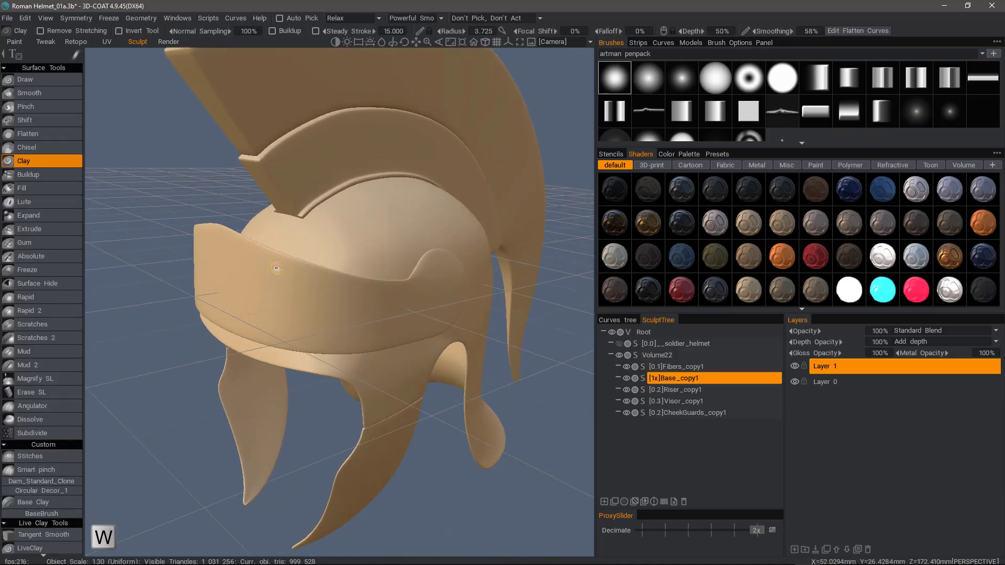
alt+right_drag(276, 268, 314, 354)
alt+drag(314, 355, 440, 265)
mouse_move(462, 354)
alt+mouse_down()
mouse_move(371, 289)
mouse_move(464, 354)
alt+mouse_up()
alt+drag(352, 231, 270, 289)
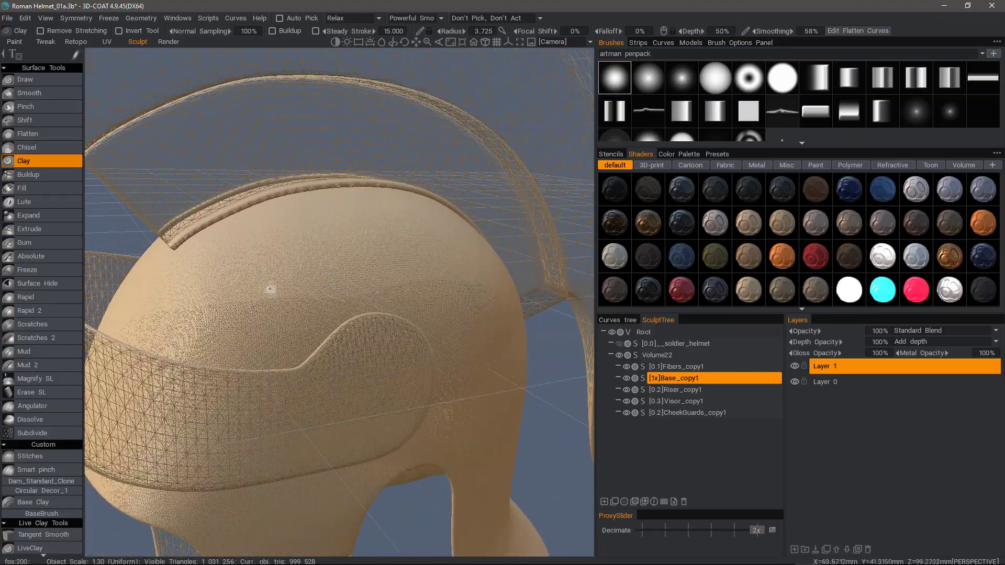
right_drag(251, 363, 354, 482)
scroll(354, 482, down, 2)
alt+drag(371, 464, 406, 367)
alt+drag(294, 324, 311, 330)
right_drag(311, 330, 312, 328)
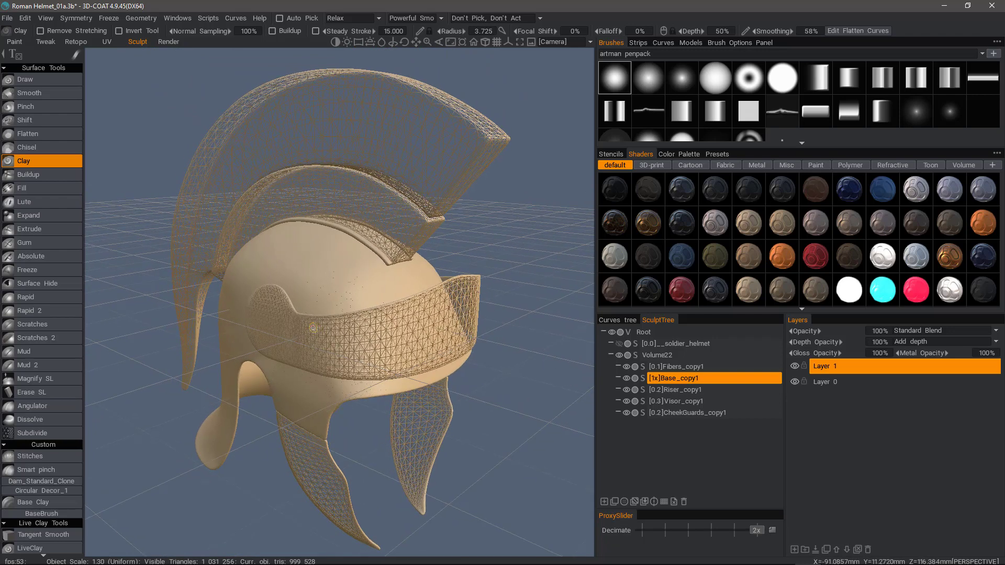
right_drag(313, 328, 497, 363)
right_drag(432, 306, 418, 338)
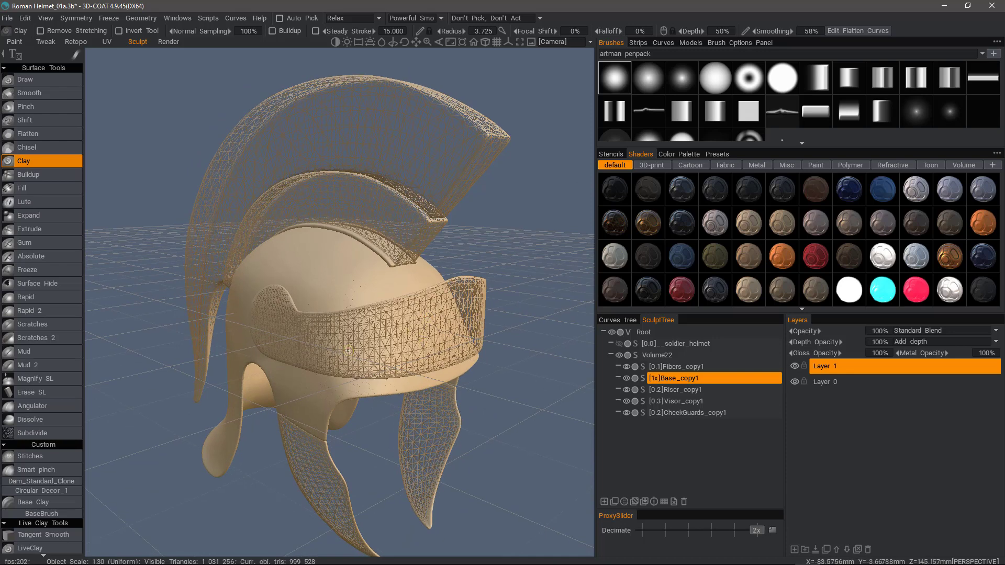
right_drag(316, 409, 445, 376)
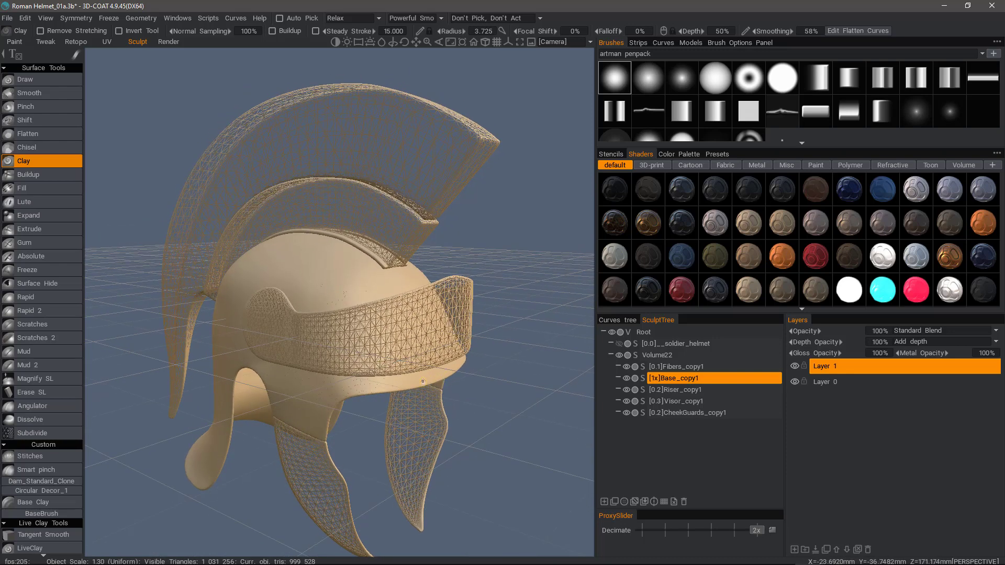